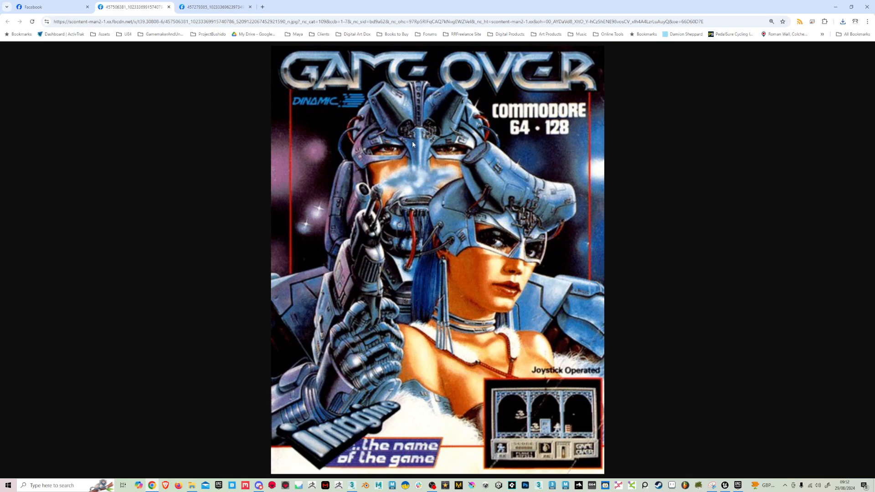
Step: Save the Game Over cover image from the browser to the Desktop with the file name GO
right_click(472, 198)
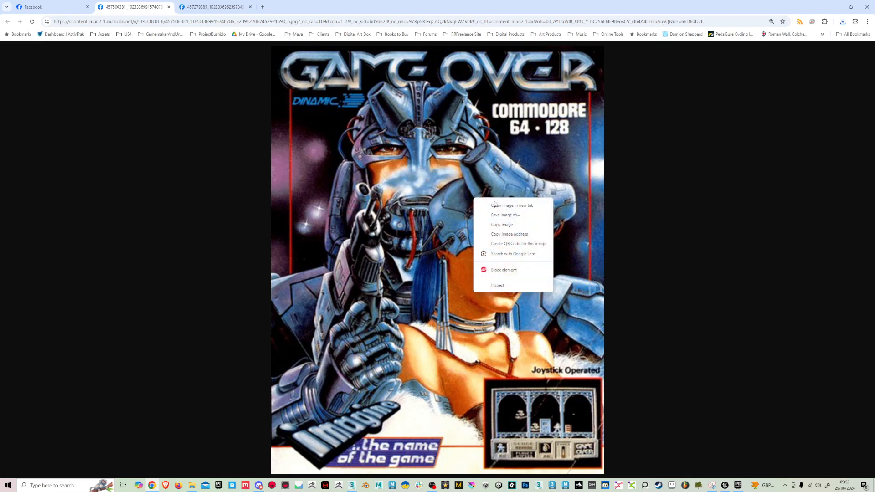
left_click(516, 216)
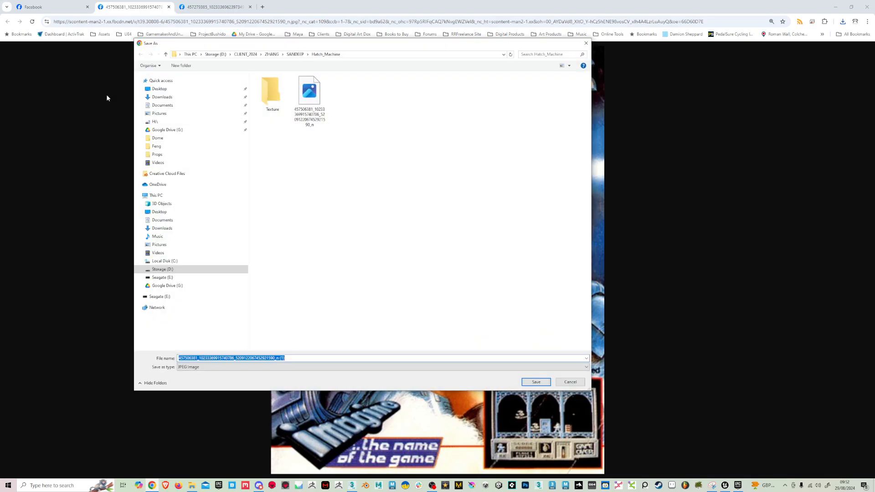
left_click(159, 88)
left_click(339, 359)
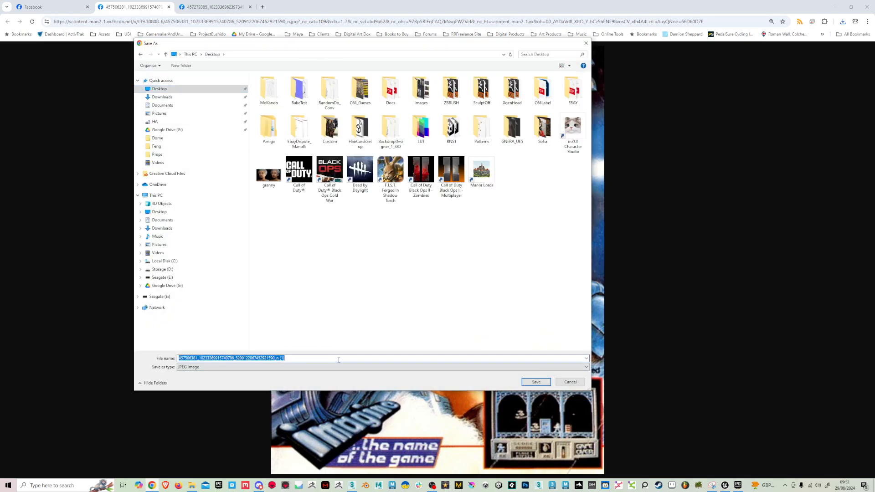
type("GO")
key("Return")
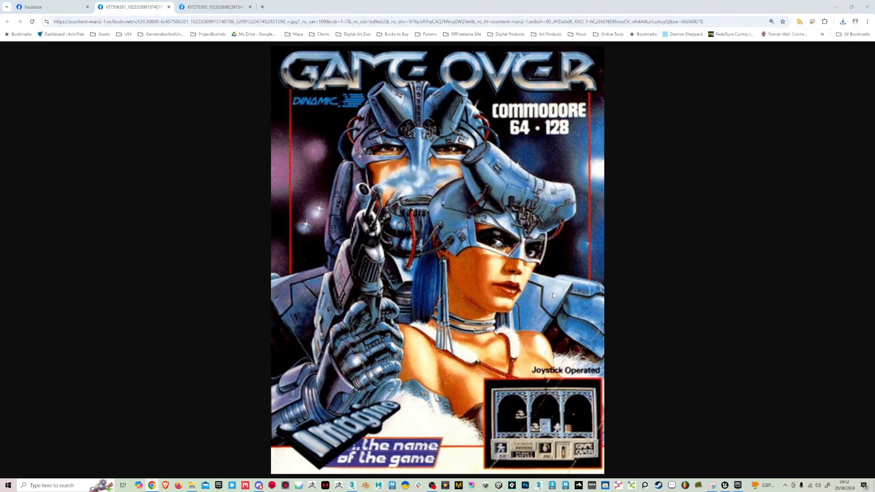
Step: Switch to Backdrop Designer and import the GO image as a new brush in the User 1 set, named GO
key("alt+Tab")
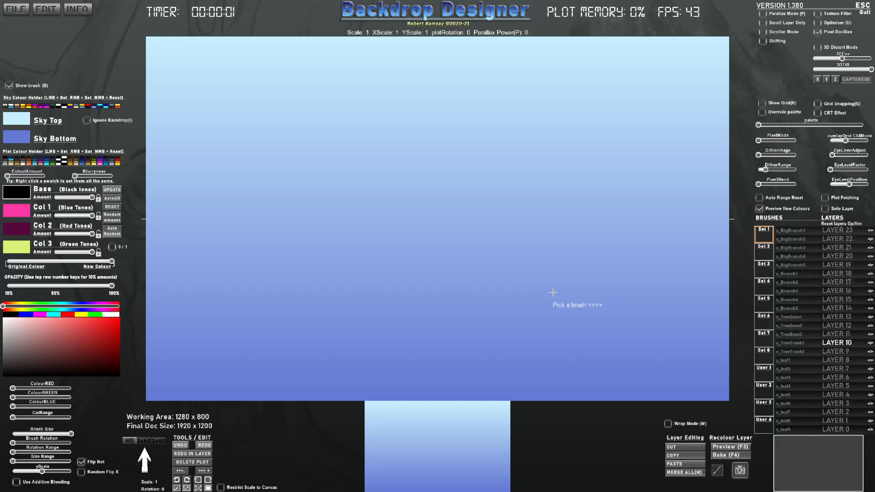
left_click(764, 373)
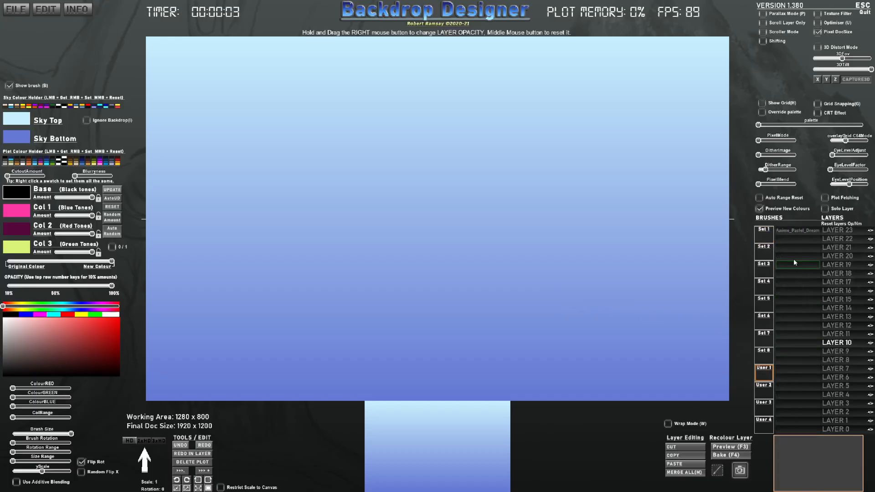
left_click(794, 238)
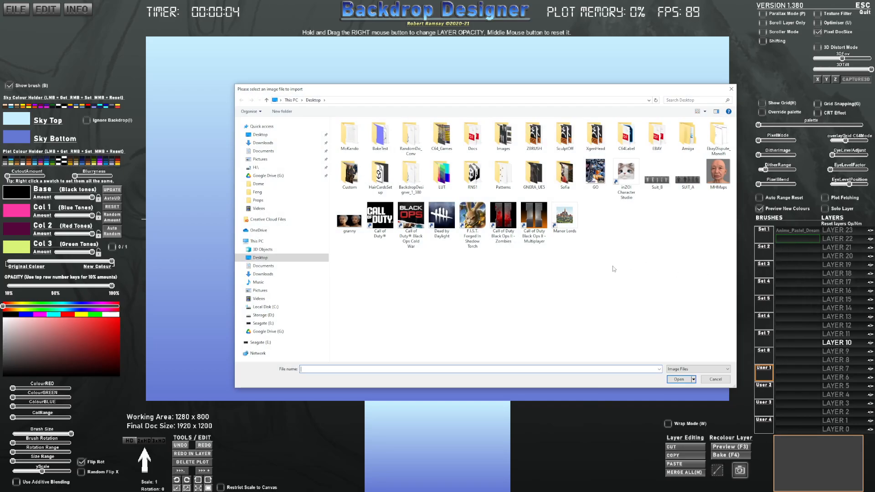
double_click(594, 172)
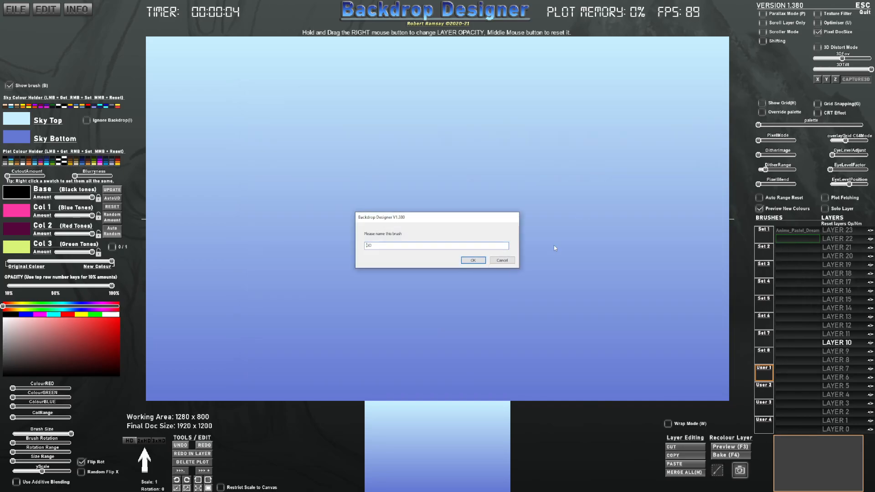
left_click(474, 261)
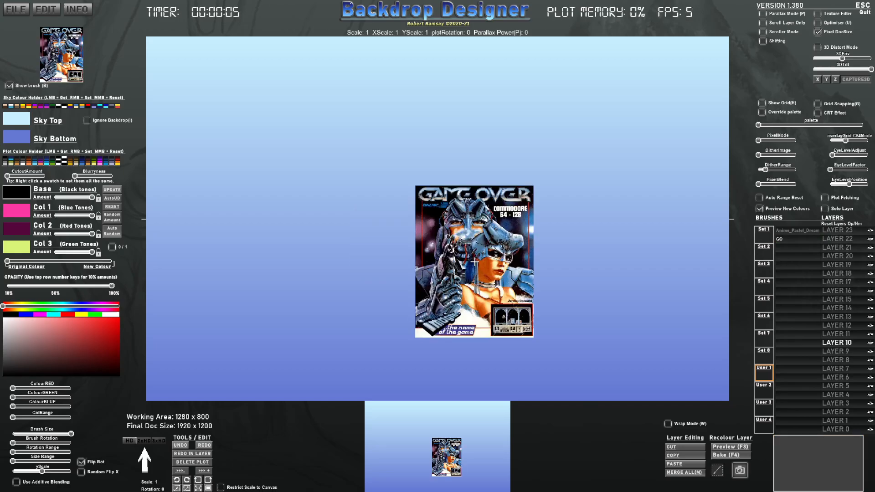
Step: Scale the GO brush to about 3.32 and plot it centred on the canvas along with a horizontally flipped copy
scroll(428, 326, "up", 6)
scroll(439, 284, "up", 8)
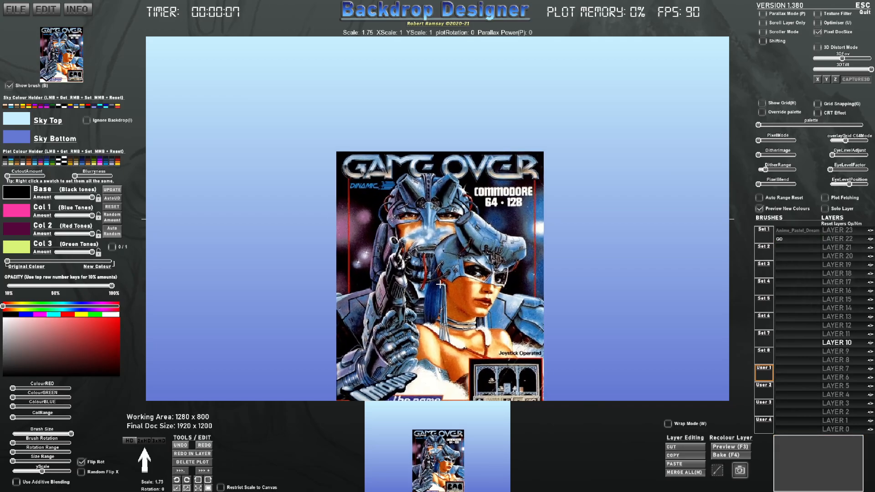
scroll(439, 284, "up", 14)
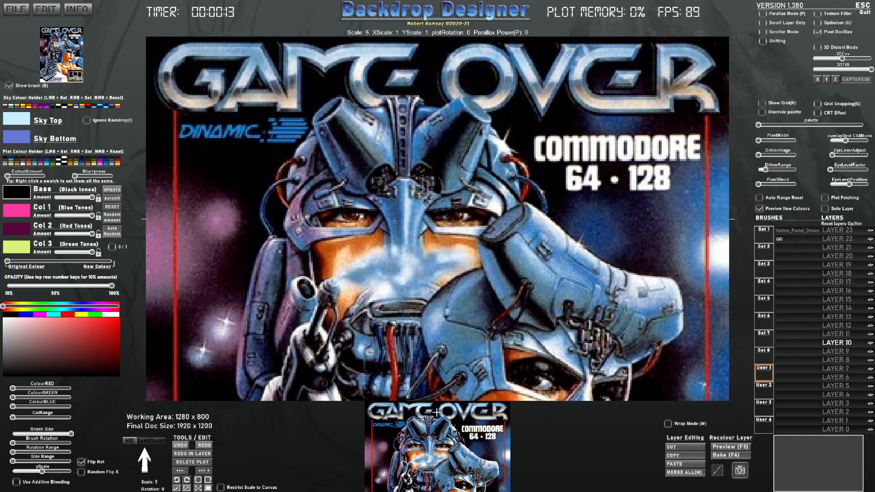
scroll(436, 388, "down", 1)
scroll(436, 387, "down", 5)
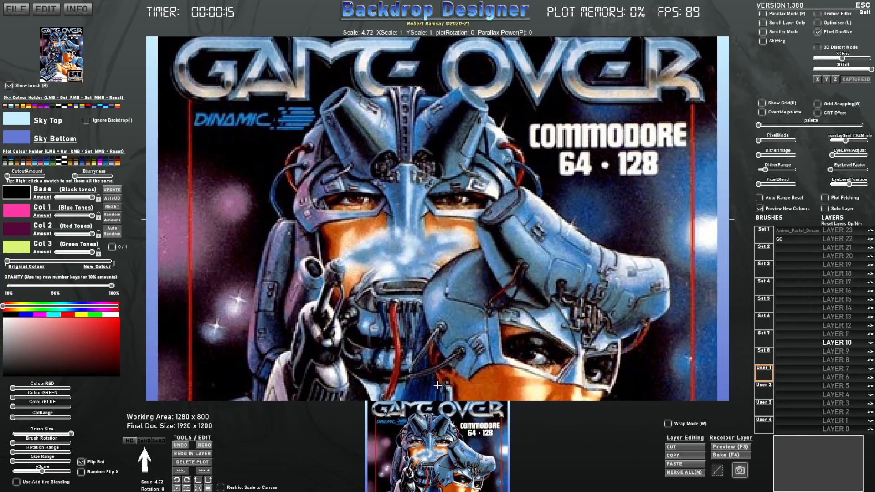
scroll(438, 312, "down", 4)
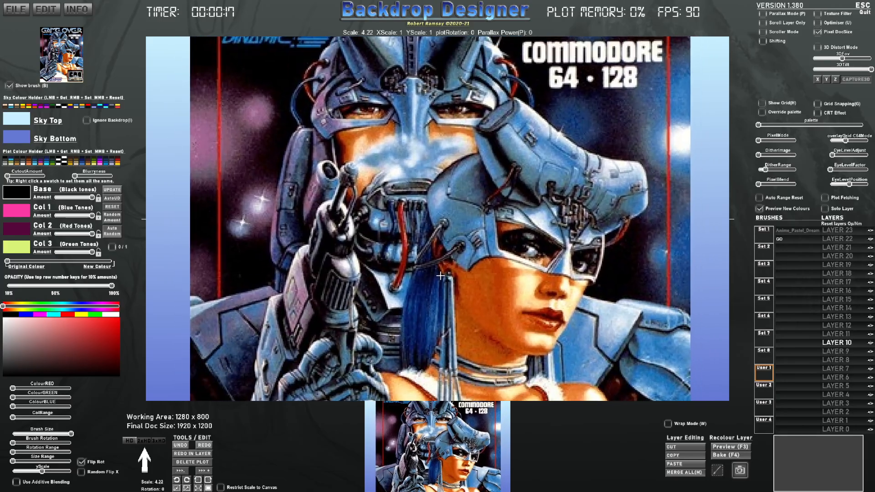
scroll(442, 252, "down", 3)
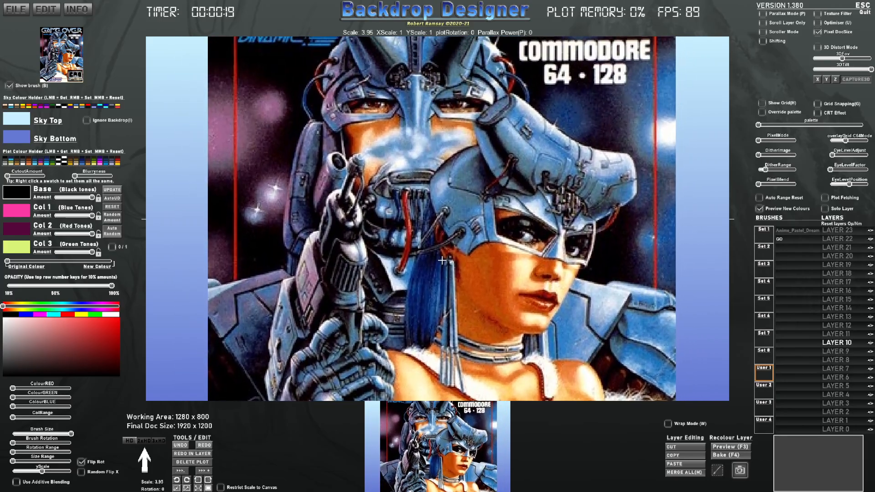
scroll(442, 272, "down", 2)
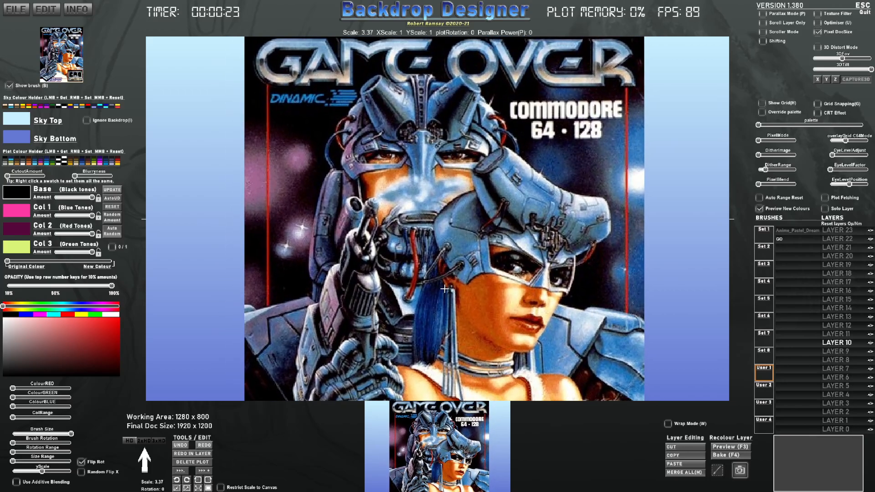
scroll(444, 288, "down", 1)
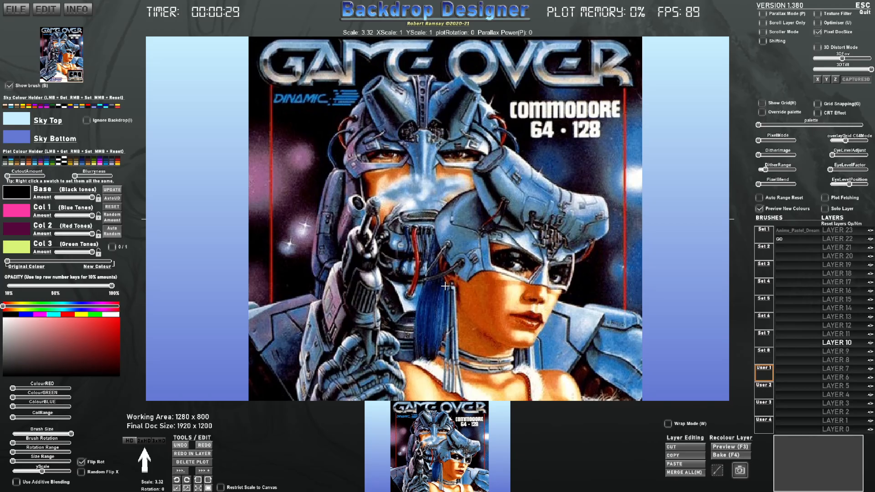
left_click(444, 287)
right_click(537, 266)
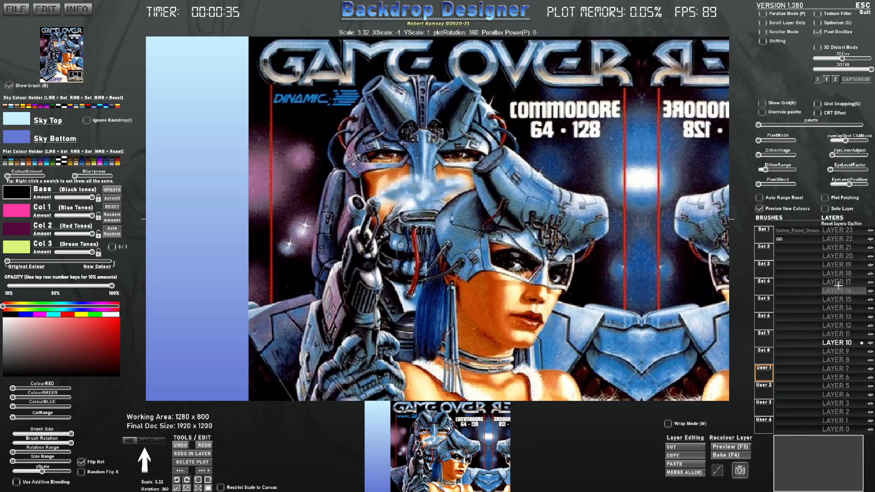
Step: Reposition the plotted copies on layer 16 using that layer's arrow controls
left_click(838, 285)
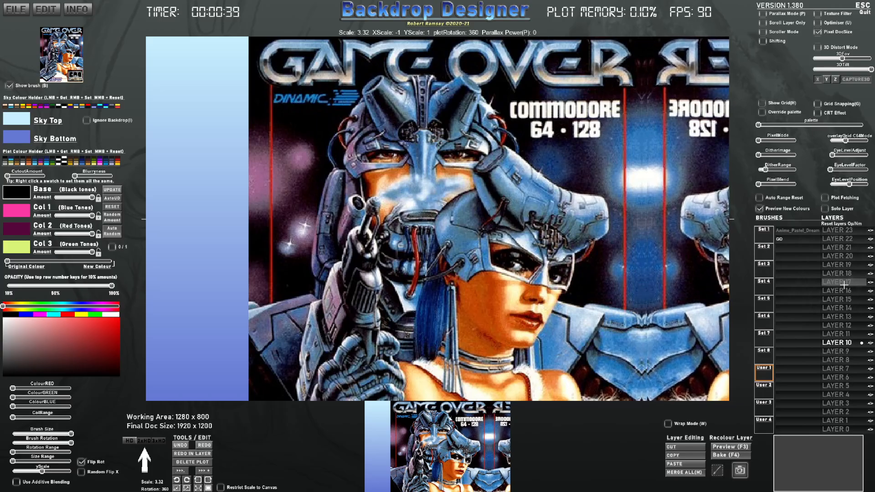
left_click(856, 286)
left_click(857, 286)
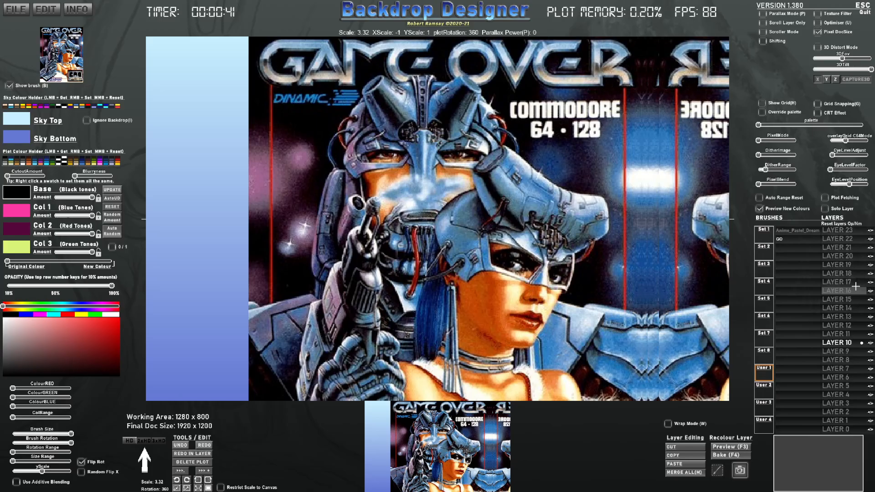
left_click(856, 285)
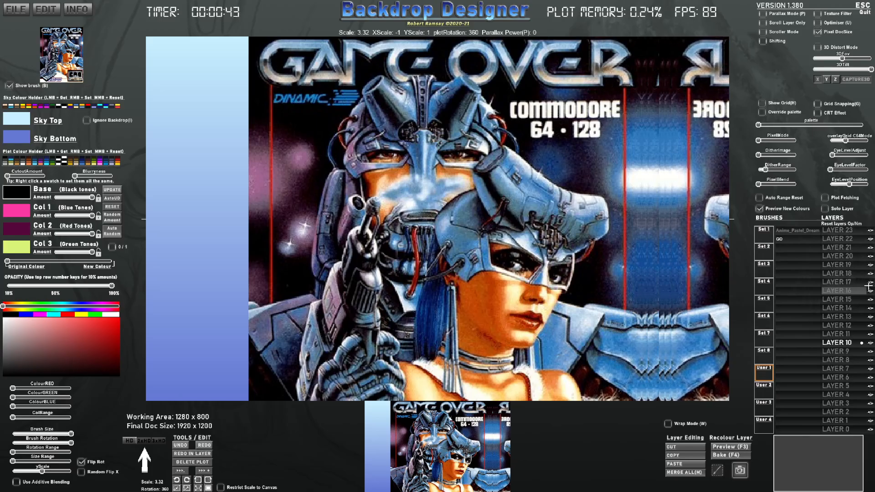
left_click(870, 286)
left_click(870, 286)
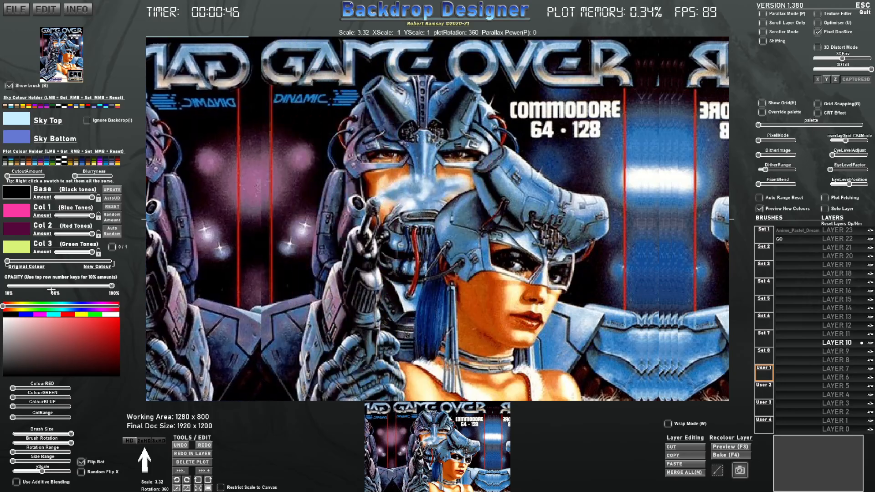
Step: Set the plot opacity slider, ending at 100%, while filling the left side of the canvas with copies
left_click(51, 286)
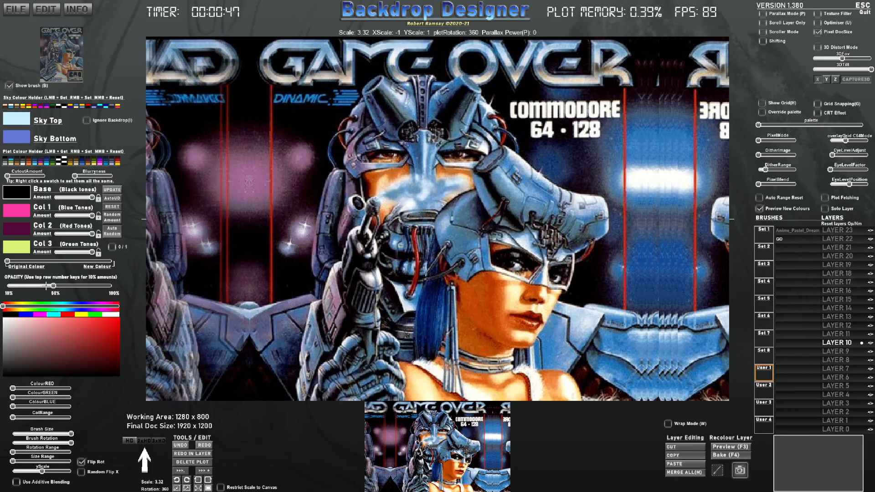
left_click(45, 286)
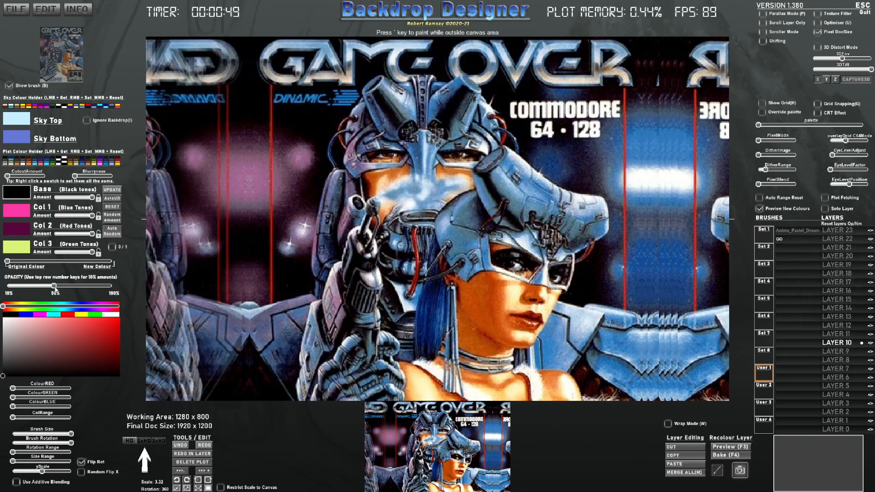
left_click_drag(44, 286, 114, 287)
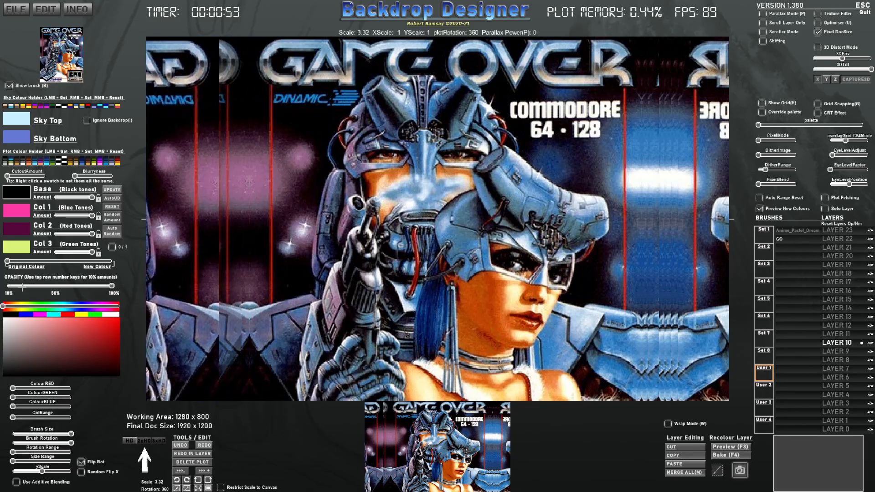
left_click_drag(22, 286, 114, 286)
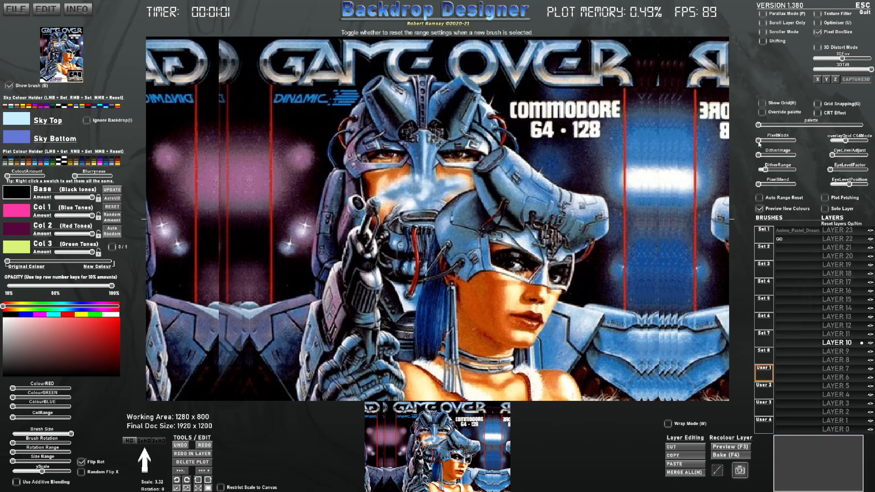
Step: Switch the pixel mode to 320x200px C64 and adjust the C64 overlay grid slider
left_click_drag(758, 144, 763, 143)
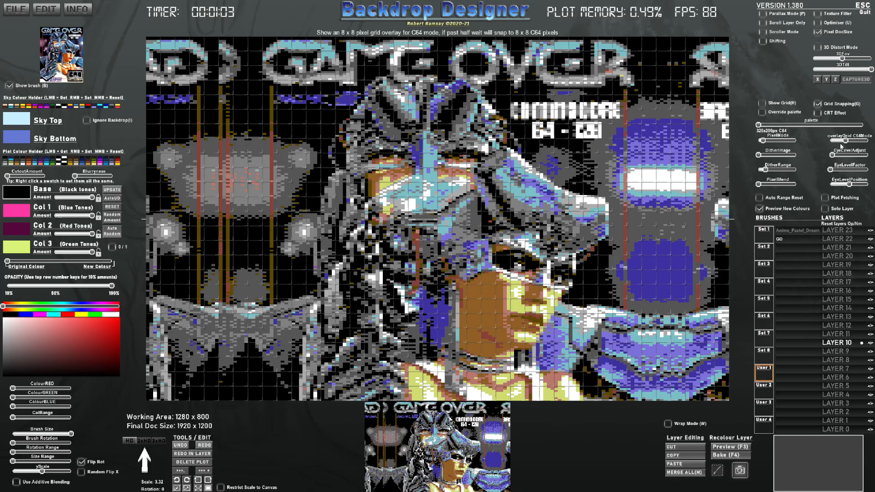
left_click_drag(842, 141, 830, 140)
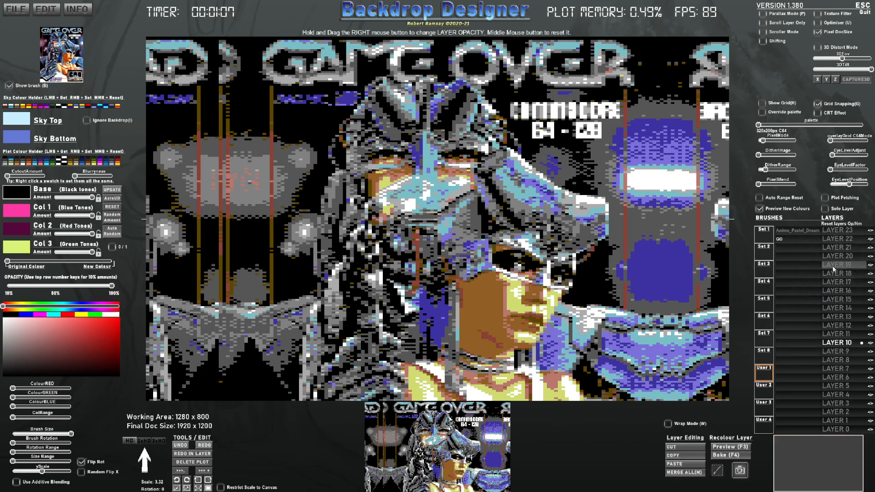
Step: Adjust the pixel blend, dither image and dither range sliders to tune the C64 dithering
left_click_drag(765, 186, 796, 187)
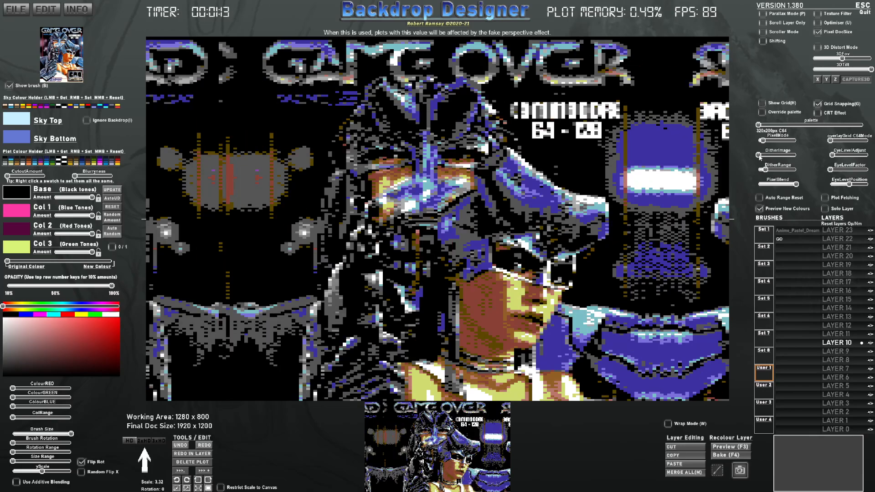
left_click_drag(759, 156, 763, 158)
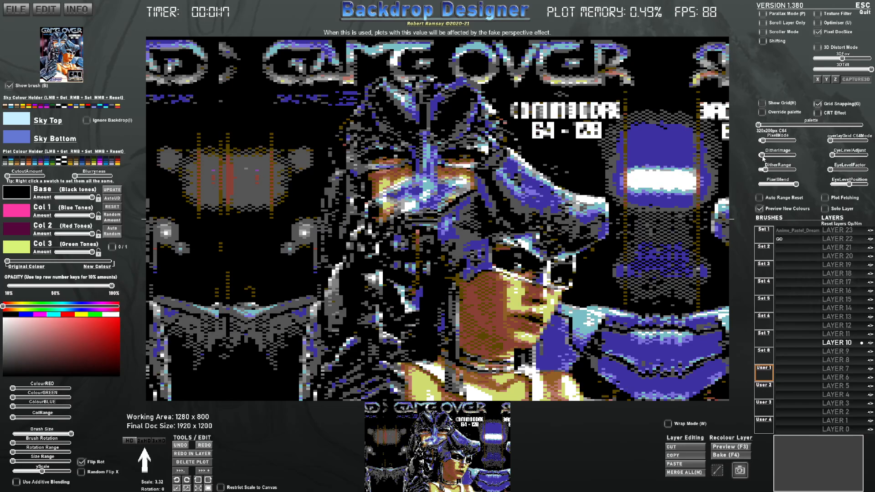
left_click_drag(763, 156, 769, 170)
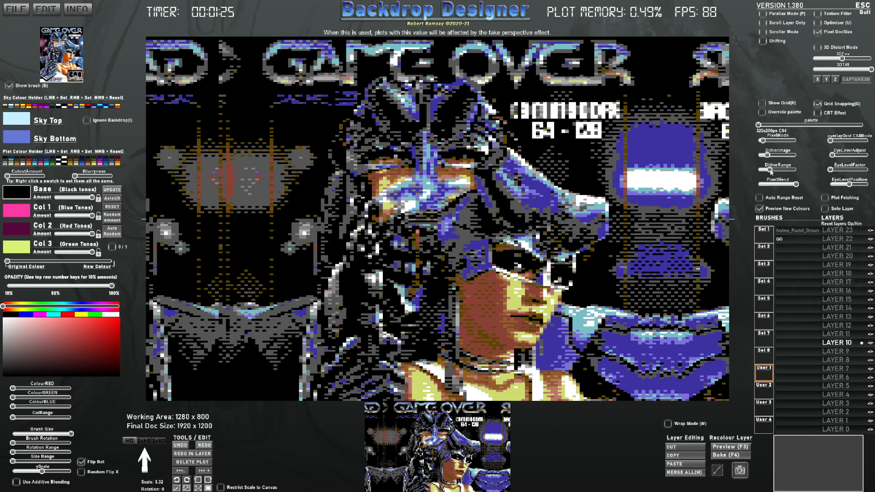
Step: Preview the converted image and readjust the dither sliders
mouse_move(840, 343)
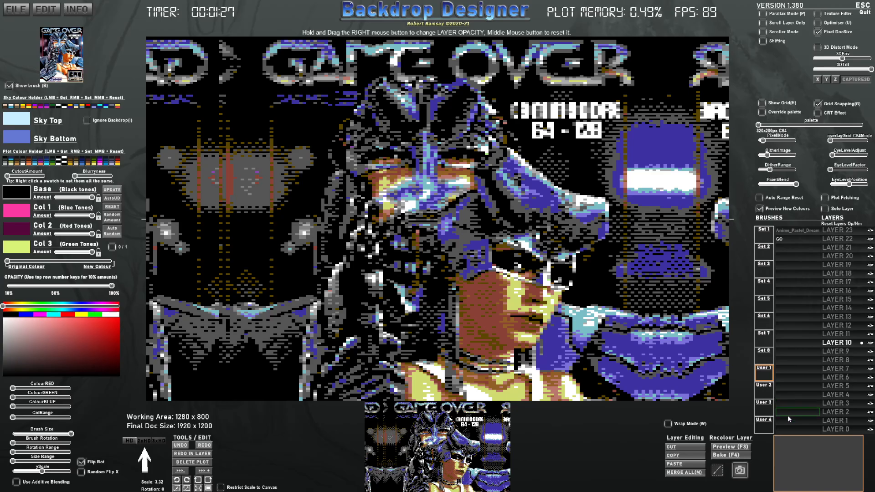
left_click(730, 447)
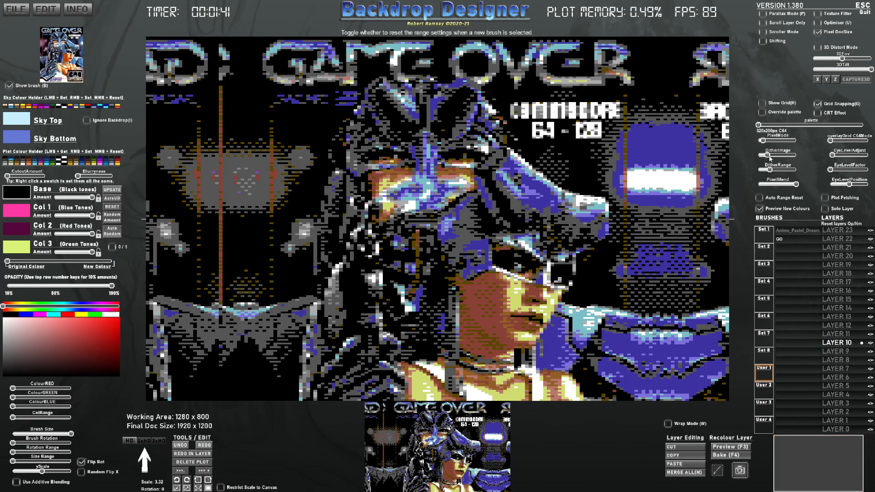
left_click_drag(768, 156, 799, 186)
Step: Capture the canvas as a brush and plot it onto layer 13 with scale restricted to the canvas
left_click(739, 469)
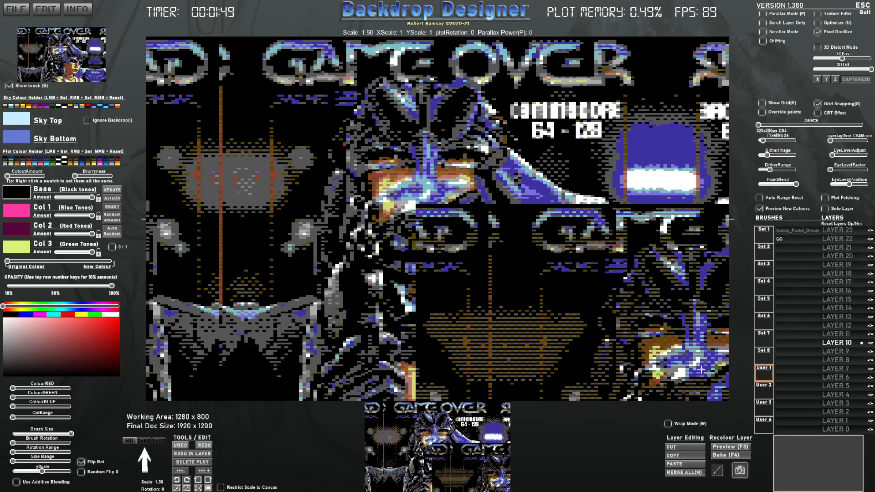
left_click(437, 212)
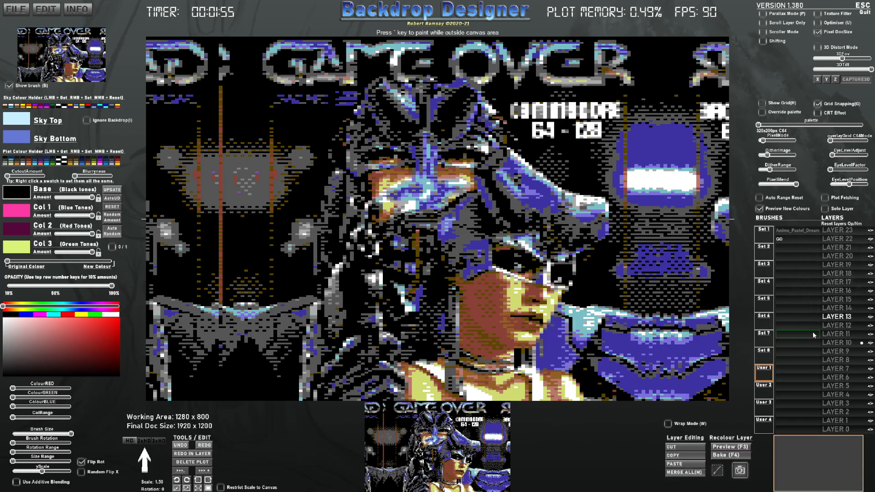
left_click(209, 488)
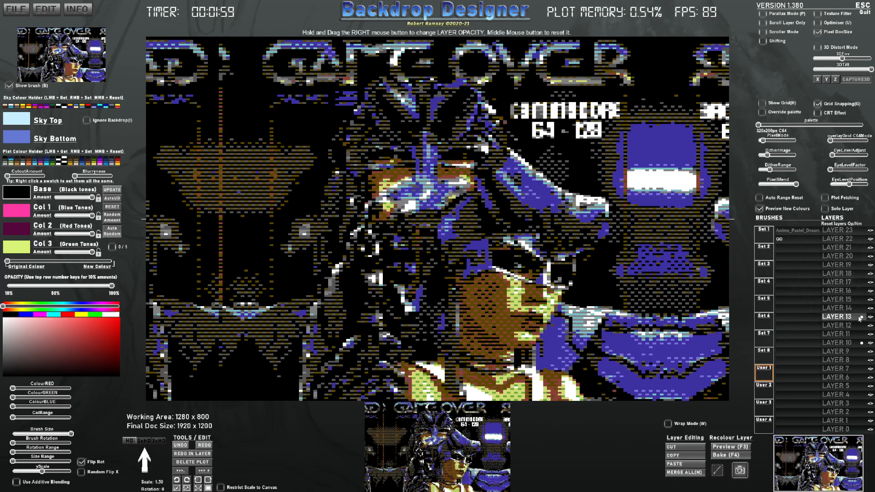
Step: Adjust the pixel blend and layer opacity, and switch the override palette to C64COOLS
left_click_drag(793, 186, 783, 185)
mouse_move(846, 316)
left_mouse_down()
mouse_move(833, 316)
mouse_move(841, 316)
left_mouse_up()
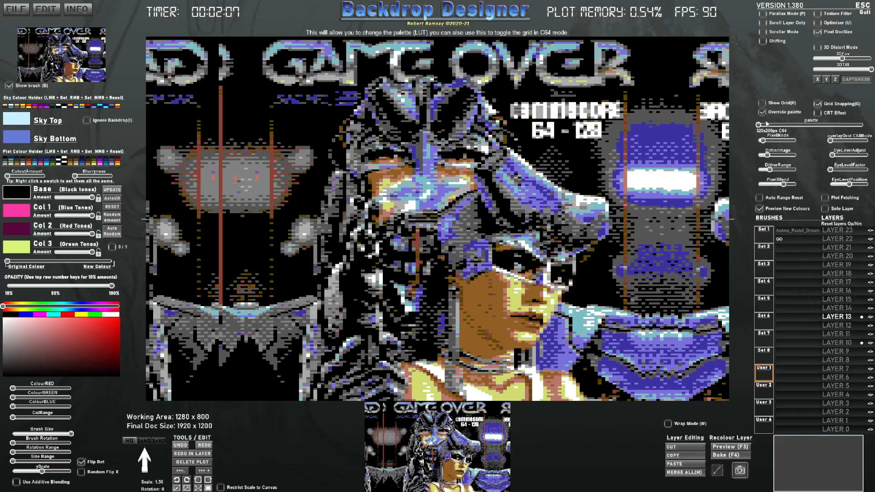
left_click_drag(761, 125, 873, 124)
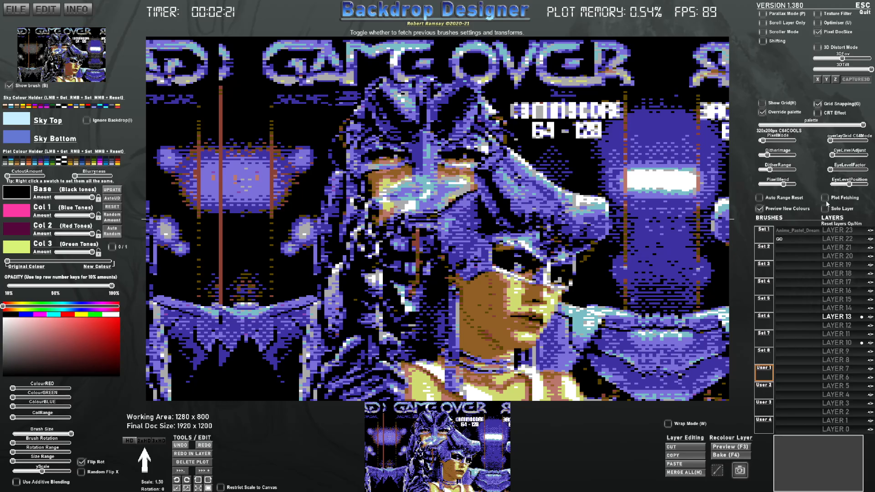
Step: Load brush set 5, adjust the new colour slider, and choose the square brush
left_click(769, 287)
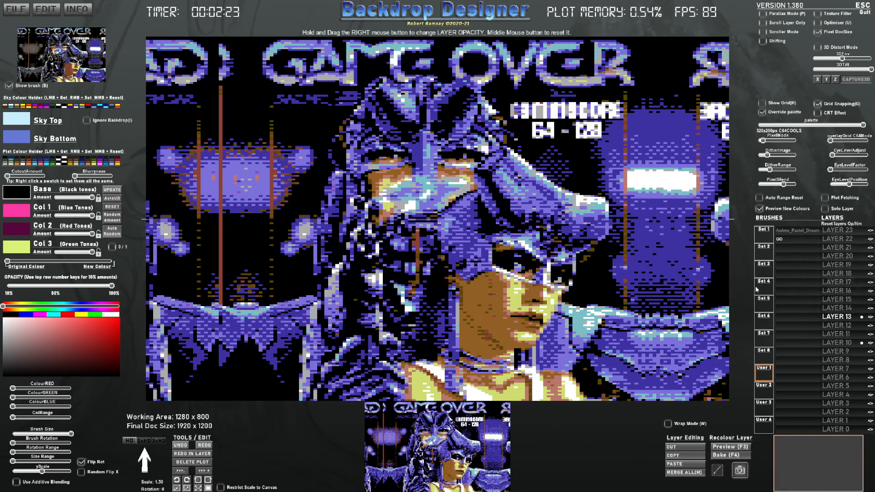
left_click(768, 305)
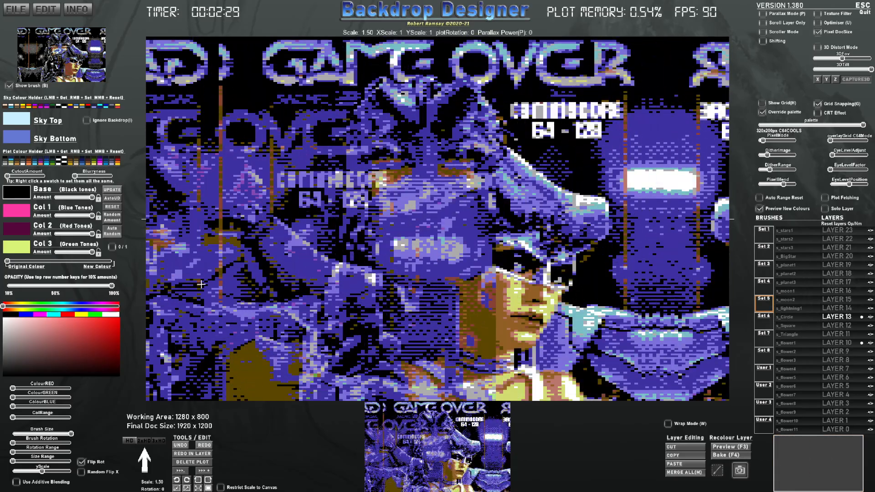
left_click_drag(101, 262, 125, 263)
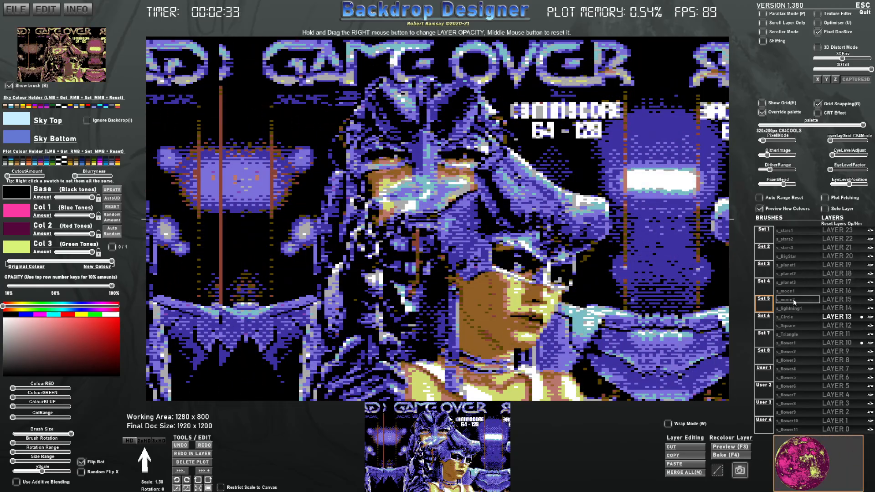
left_click(792, 326)
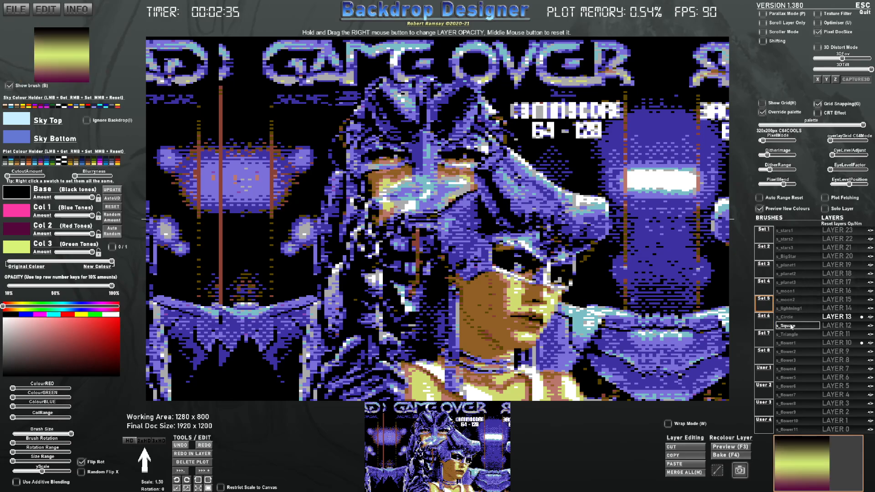
Step: Select layer 15 and set the brush colours to black, adjusting the base and Col 2 amounts
left_click(831, 301)
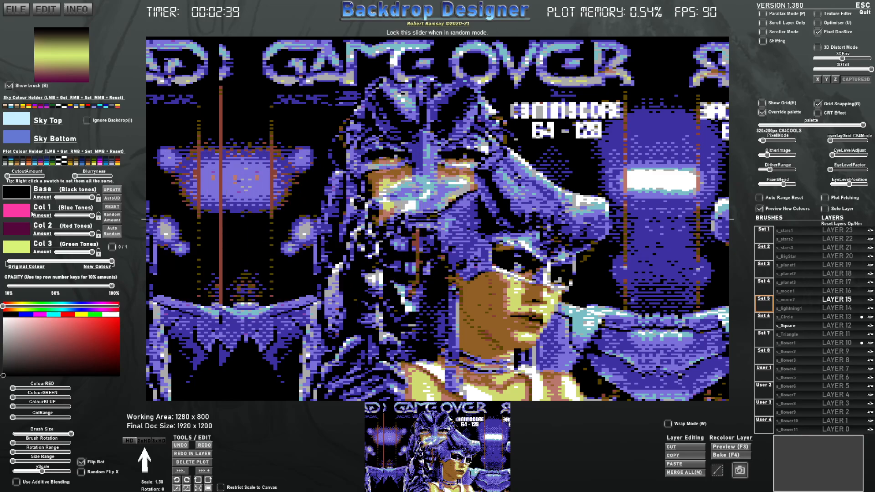
left_click(14, 313)
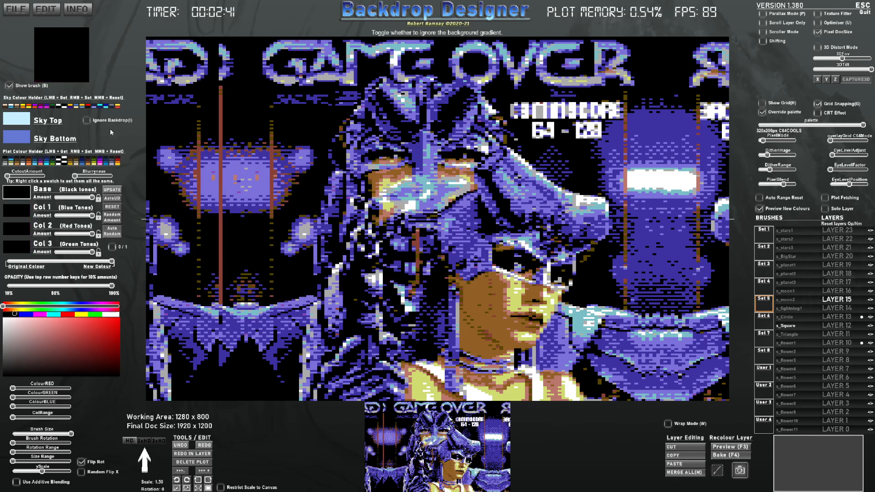
left_click_drag(91, 198, 54, 198)
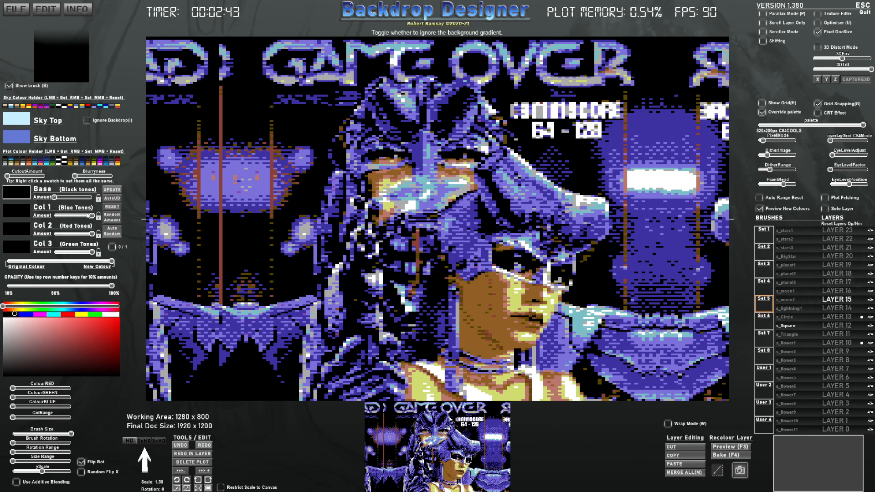
mouse_move(91, 234)
left_mouse_down()
mouse_move(53, 234)
mouse_move(54, 253)
mouse_move(93, 233)
left_mouse_up()
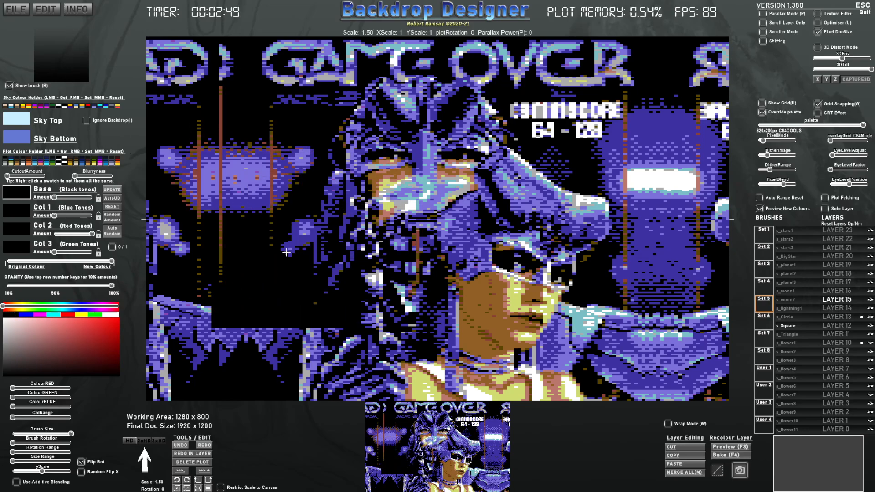
Step: Set the brush rotation to 270 and scale to 5, then stamp dark squares over the planet on the left
left_click(285, 279)
left_click(187, 480)
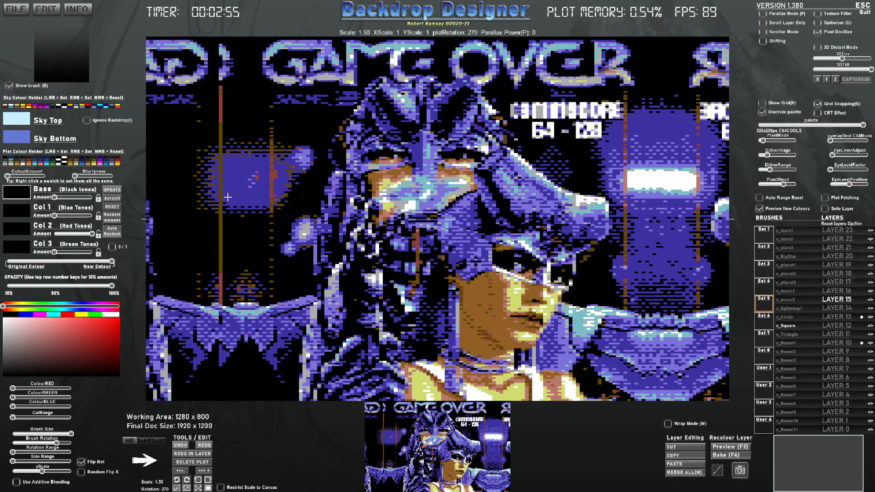
scroll(228, 198, "up", 5)
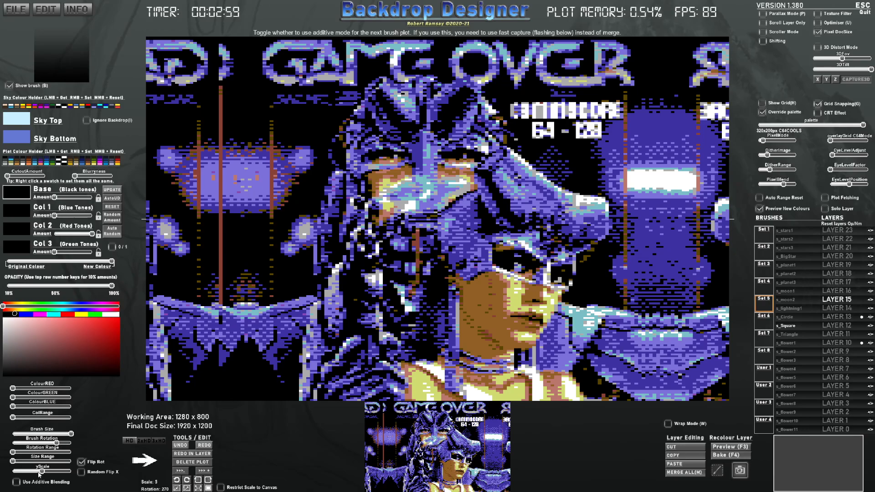
left_click_drag(41, 471, 24, 472)
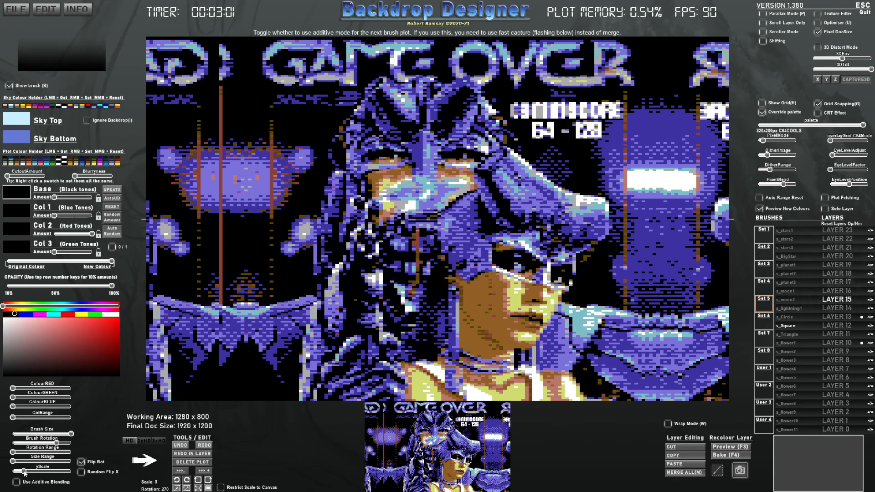
left_click(185, 180)
left_click(185, 179)
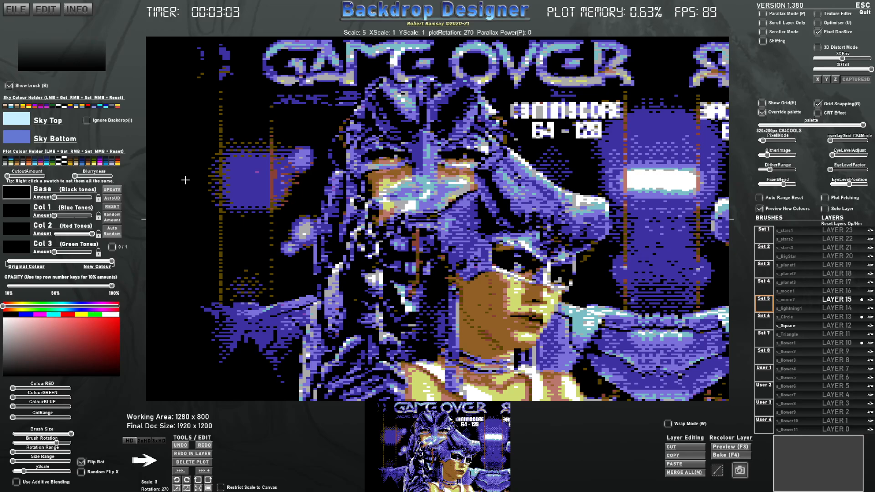
left_click(185, 179)
left_click(188, 180)
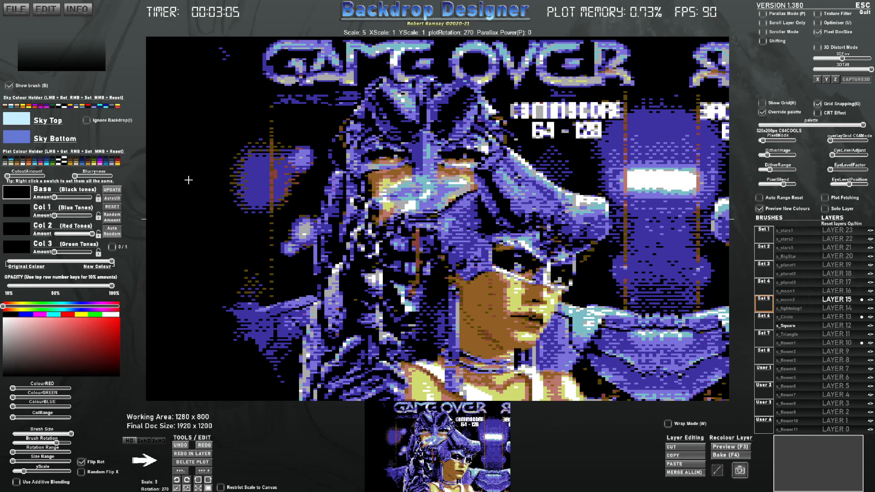
Step: Flip the brush and stamp dark squares over the glowing planet on the right
left_click(633, 175)
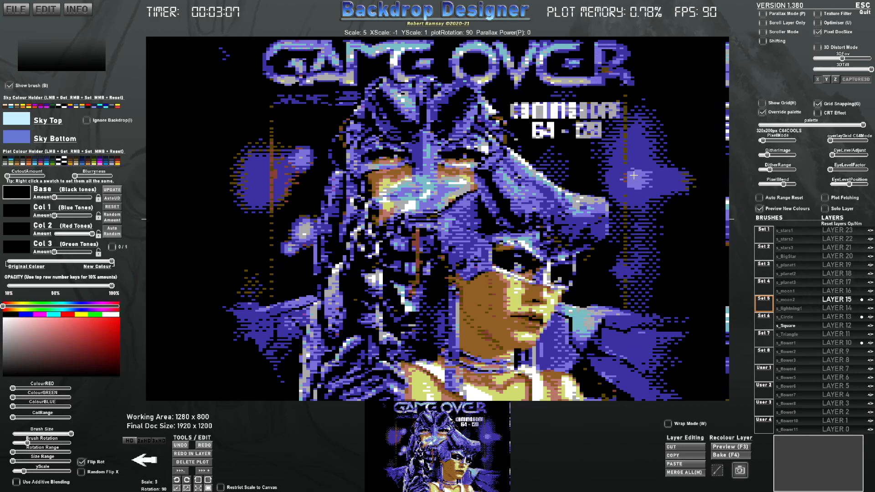
left_click(662, 175)
left_click(690, 175)
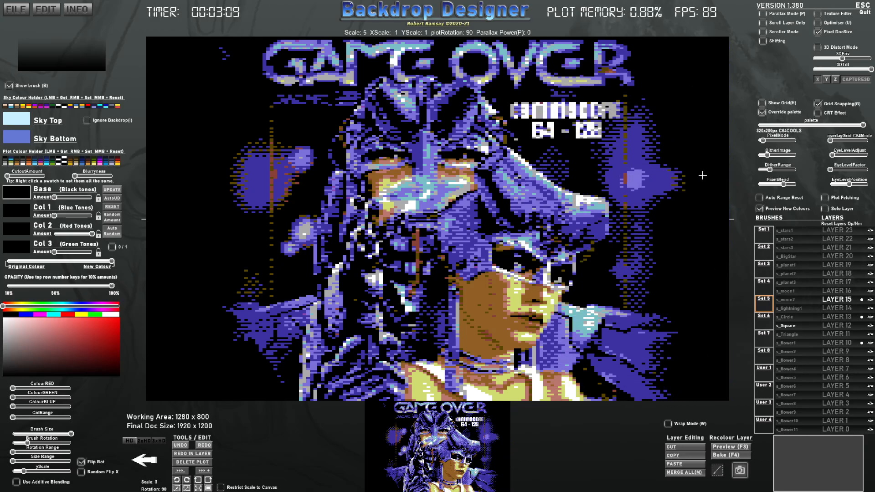
left_click(702, 175)
Step: Export the merged pixelled image to the Desktop as toBeCleanedUp
mouse_move(868, 346)
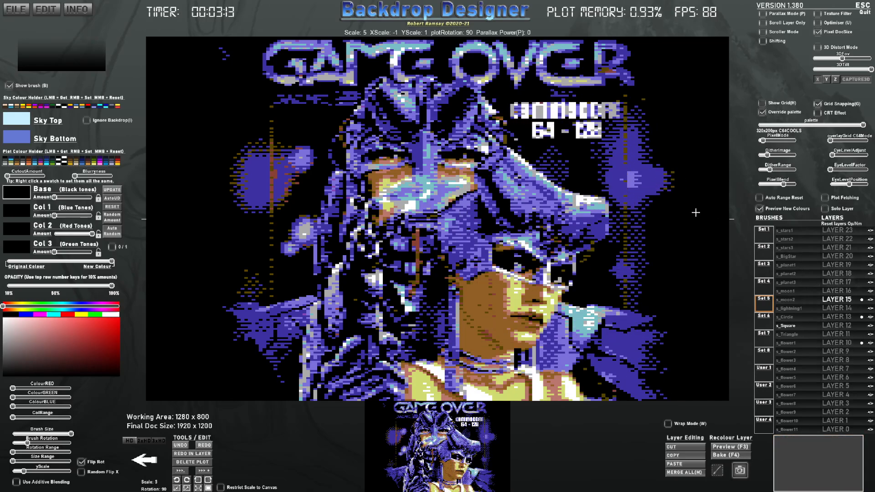
key("x")
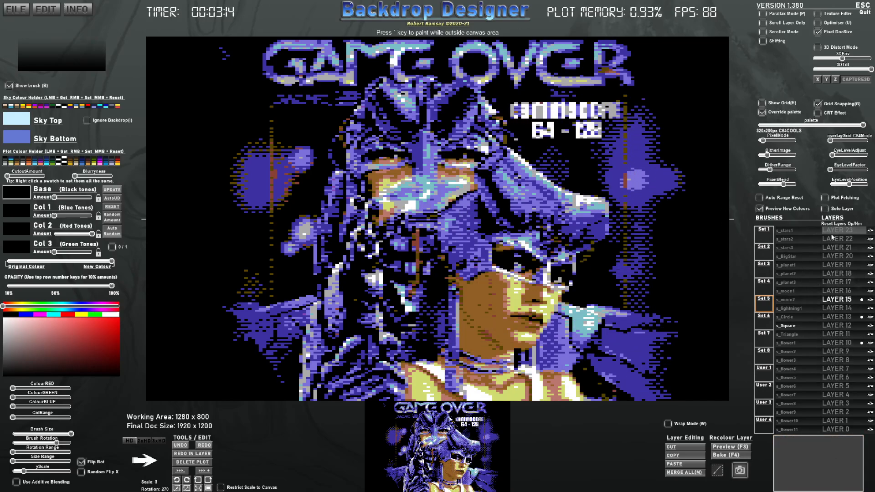
left_click(23, 41)
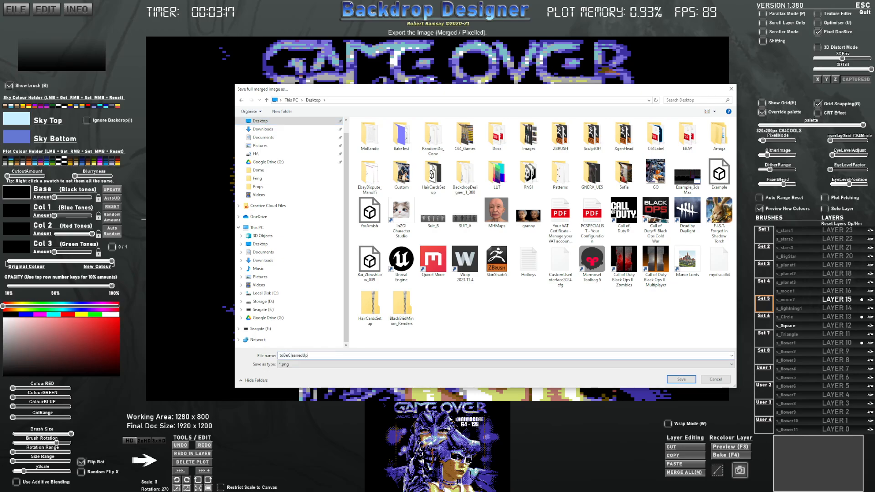
key("Return")
Step: Switch to the browser, search for mcdraw and open the mcDRAW online pixel editor
key("alt+Tab")
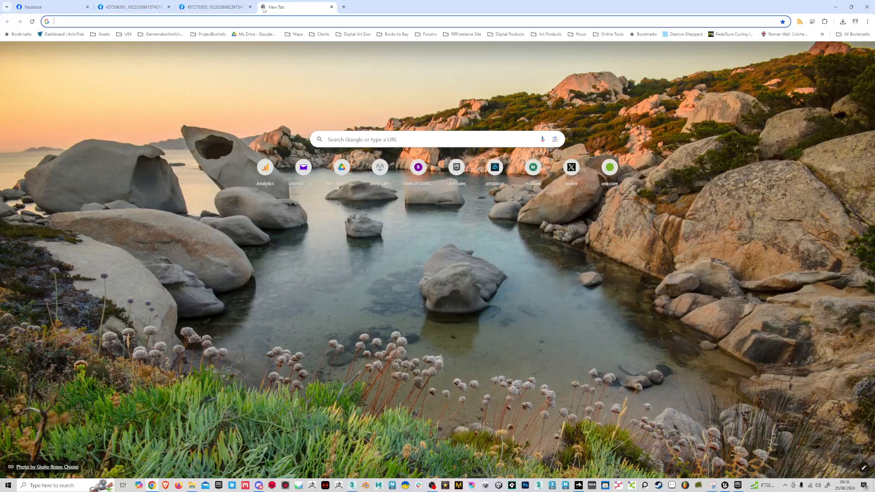
left_click(262, 7)
type("mcdraw")
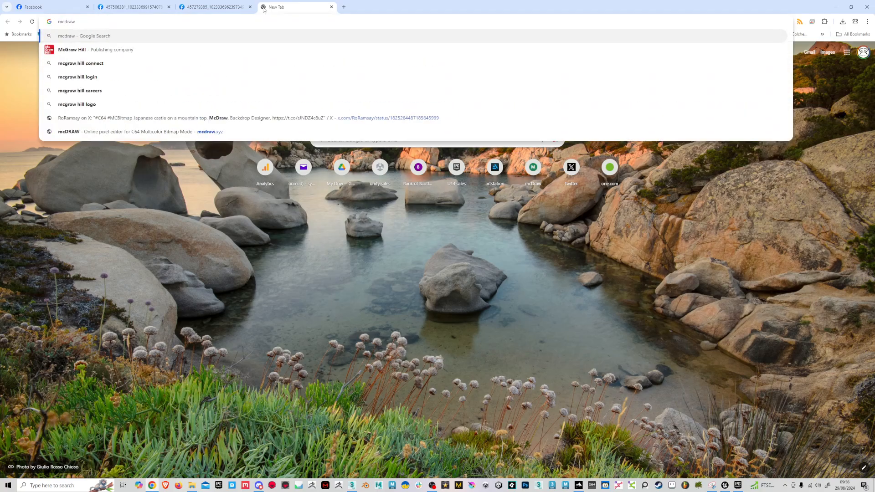
key("Return")
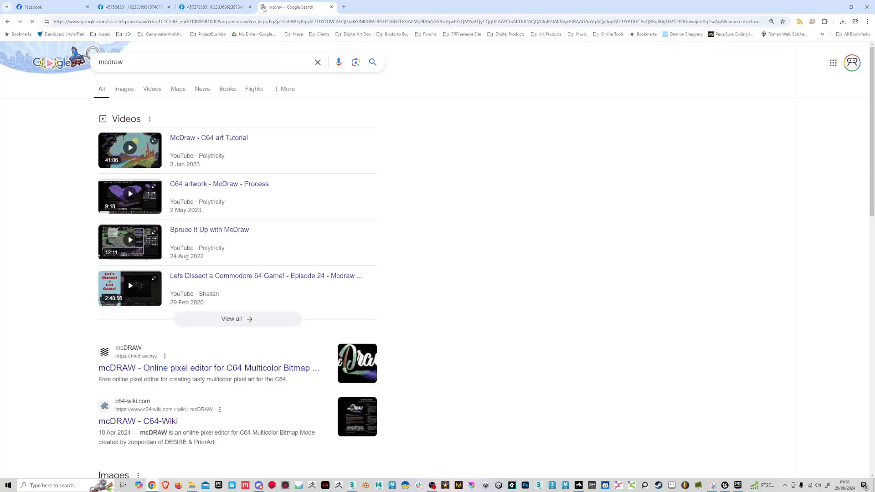
left_click(127, 371)
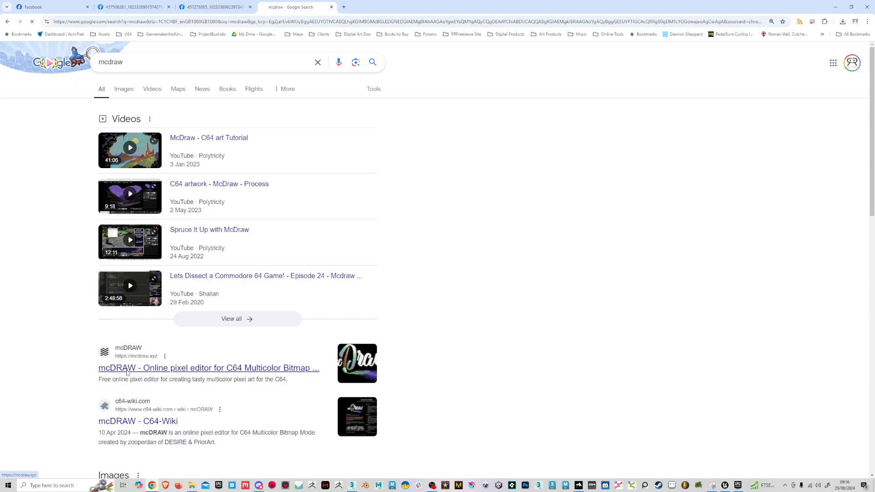
Step: Import the toBeCleanedUp image from the Desktop into mcDRAW with dithering at minimum
left_click(202, 248)
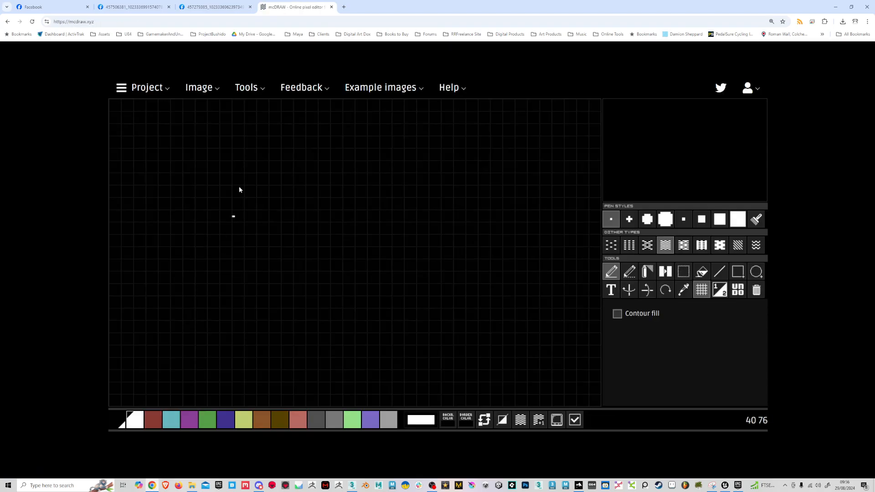
left_click(199, 89)
left_click(209, 113)
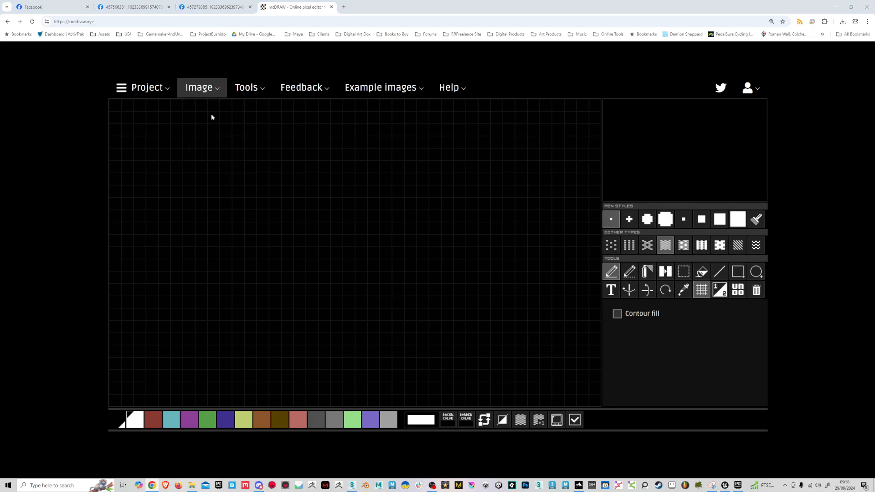
left_click(177, 91)
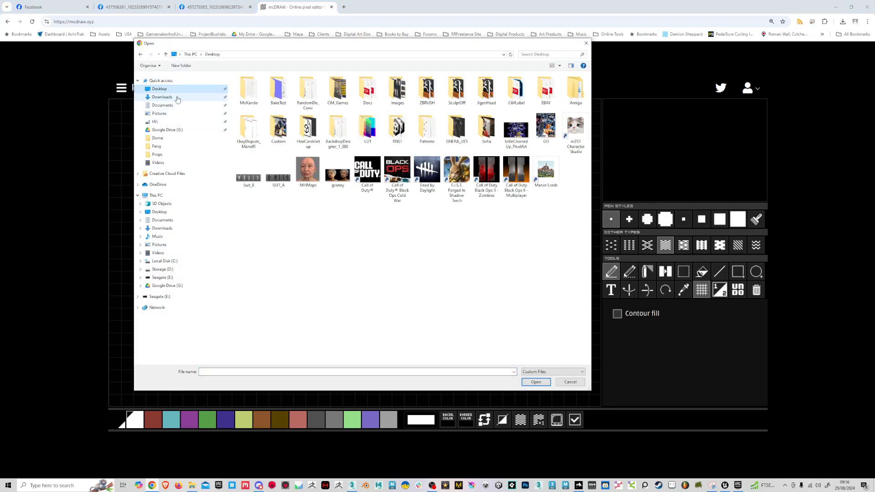
left_click(177, 99)
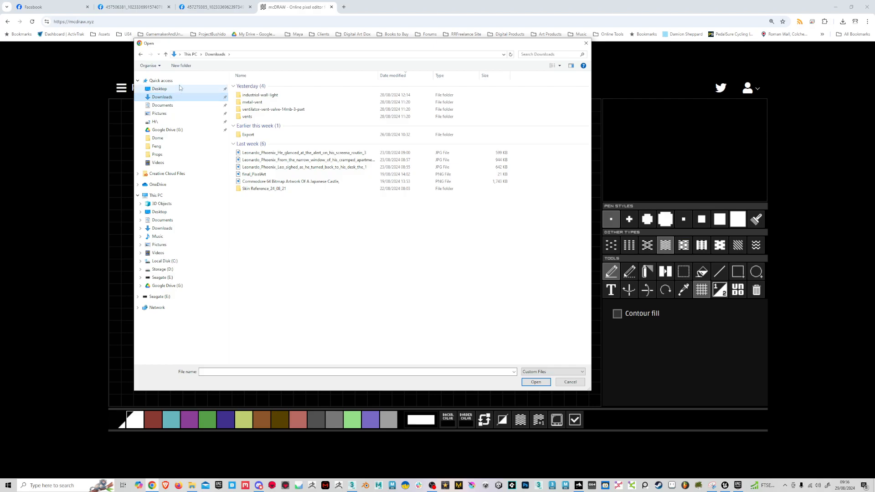
left_click(178, 81)
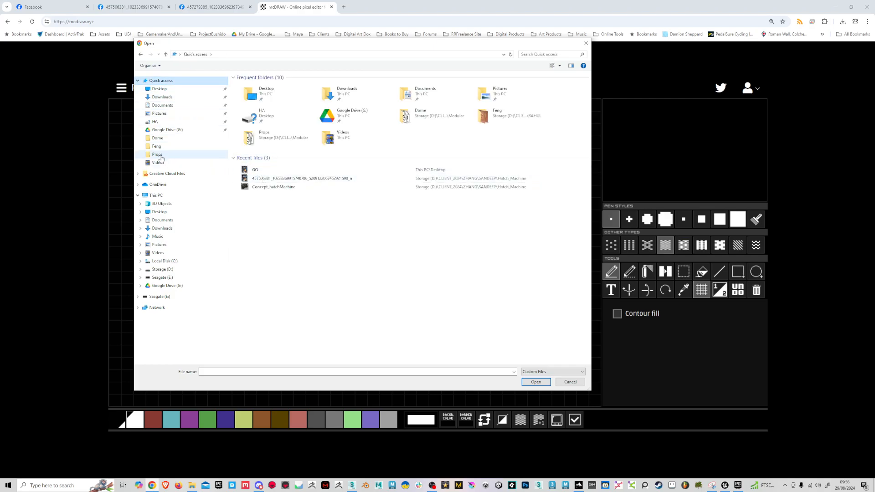
left_click(162, 89)
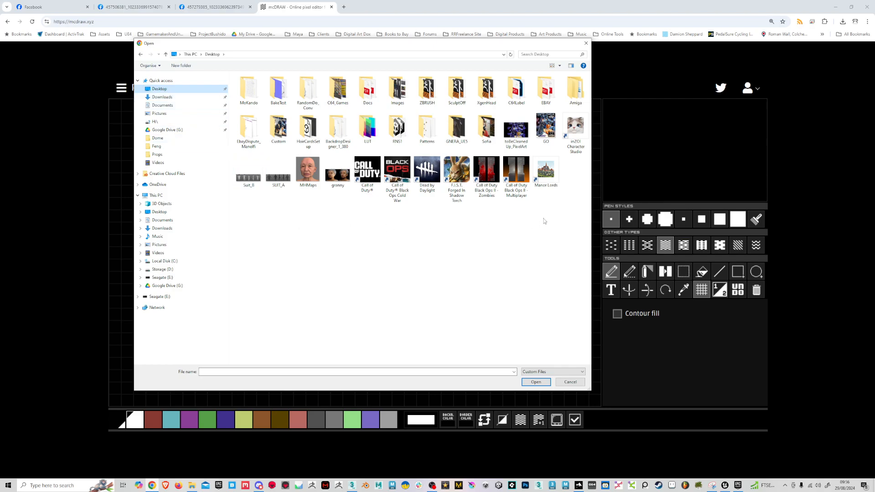
double_click(511, 137)
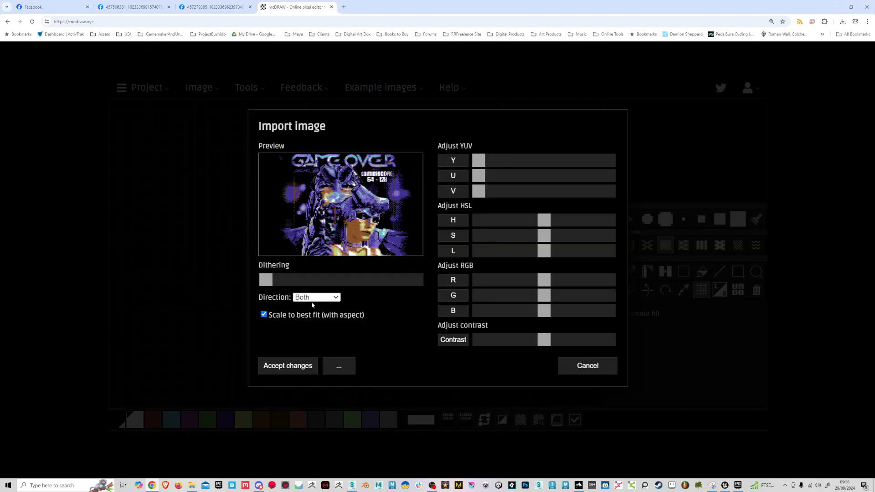
left_click(265, 280)
left_click(299, 367)
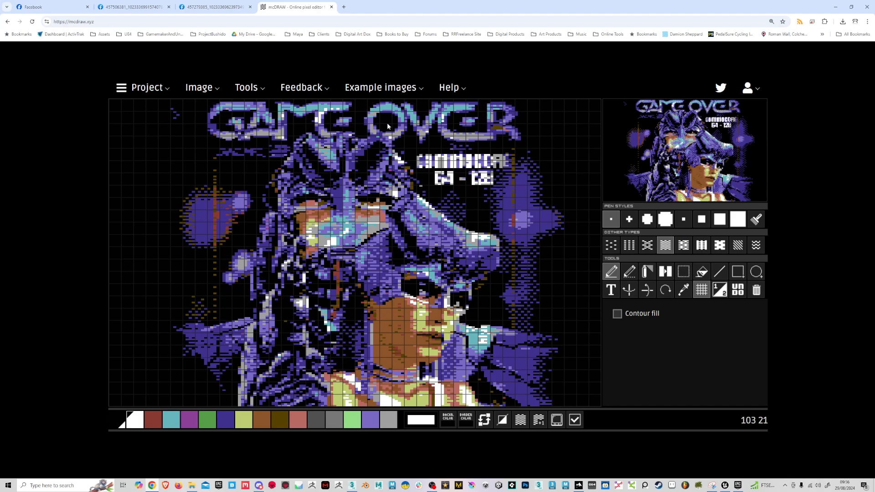
Step: Choose the Line tool and pick the light purple drawing colour
left_click(172, 424)
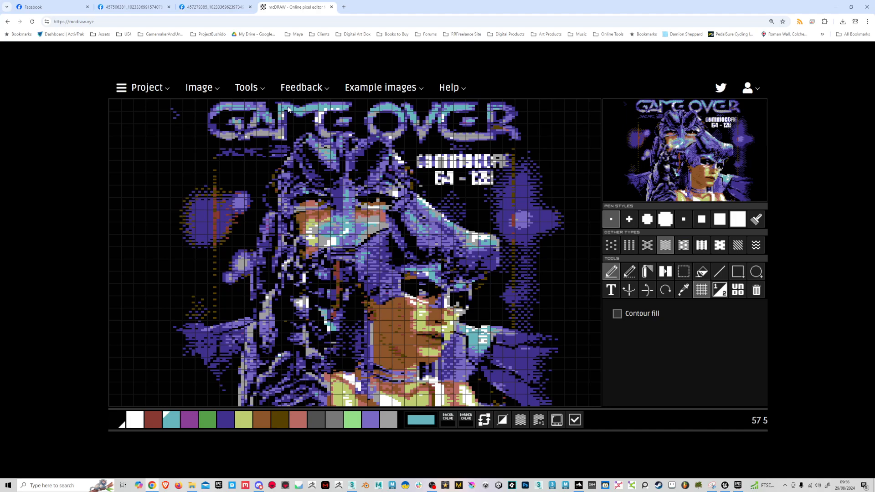
left_click(720, 273)
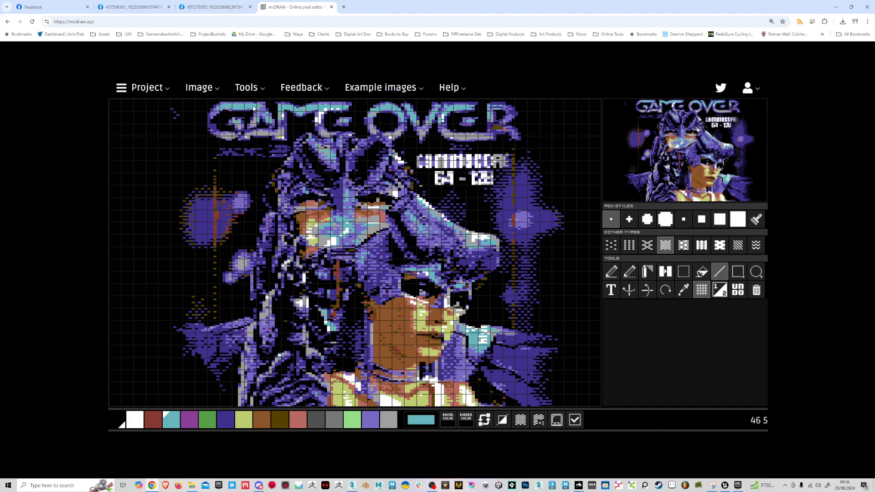
left_click(371, 419)
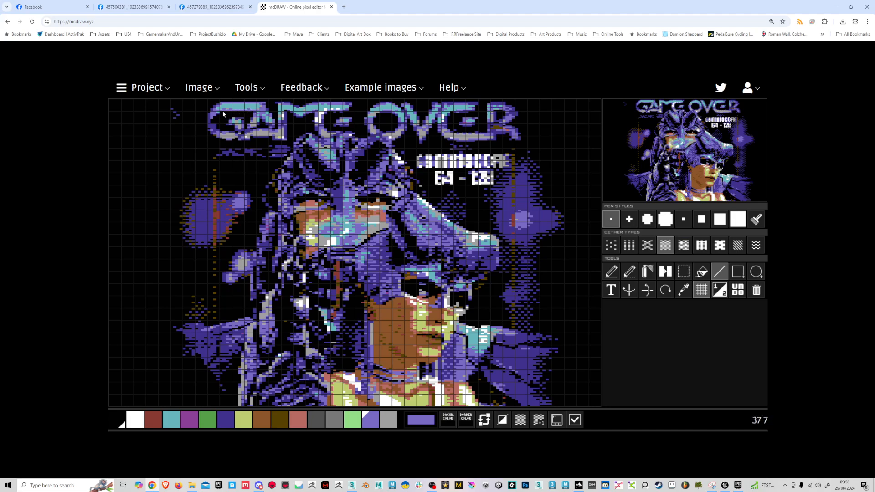
Step: Draw a short cyan line along the top of the GAME OVER lettering
left_click(171, 419)
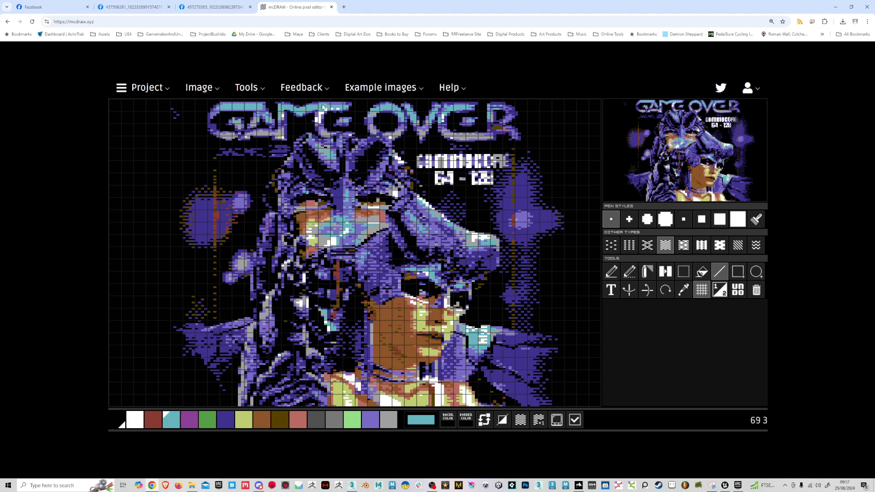
left_click_drag(322, 104, 345, 105)
left_click(372, 418)
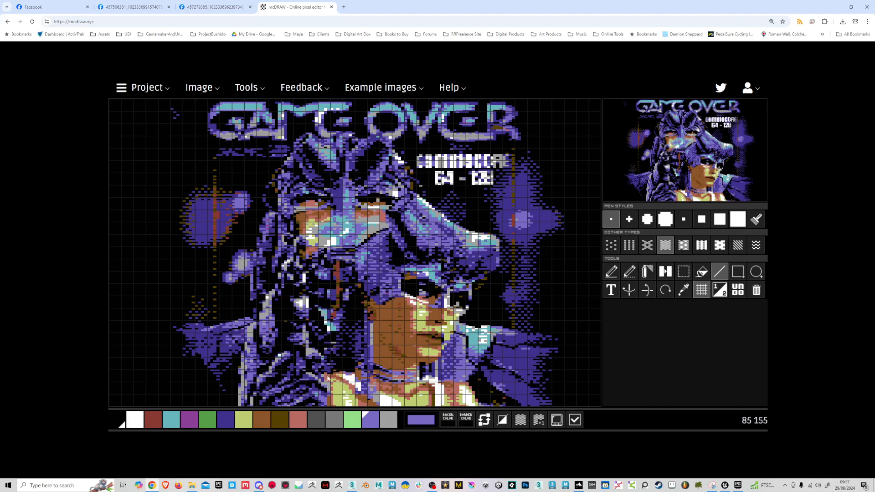
left_click(173, 426)
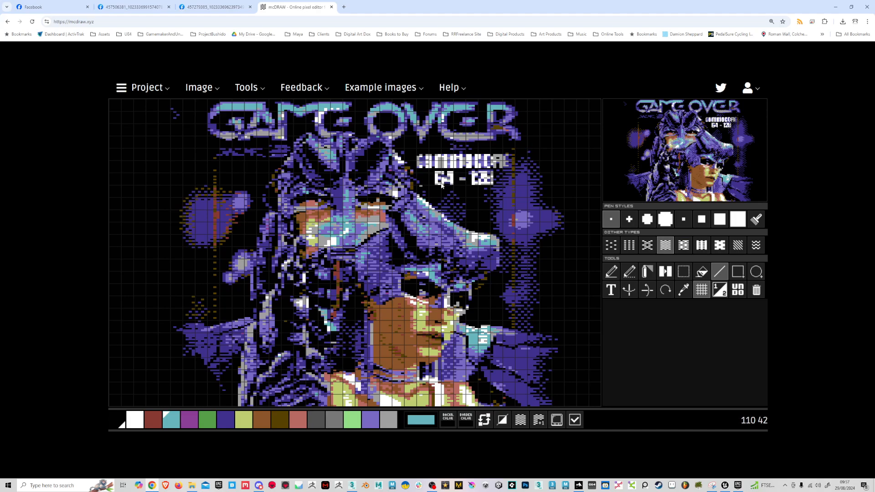
left_click(135, 423)
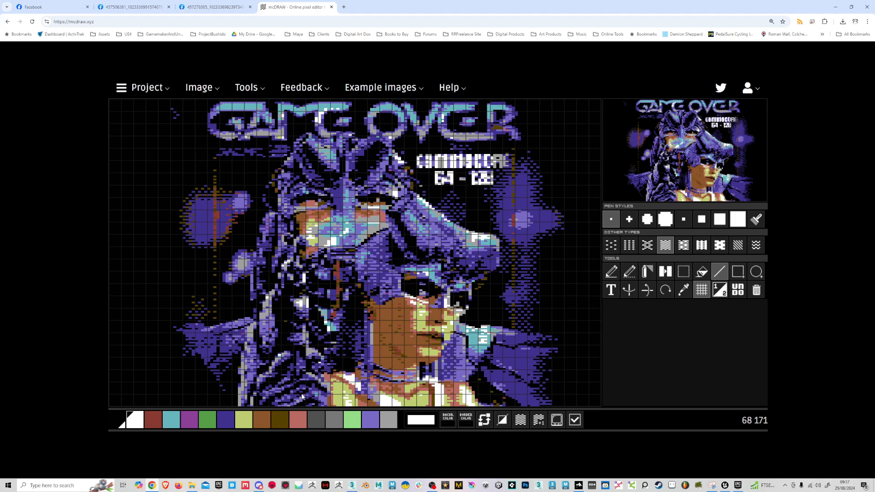
left_click(234, 415)
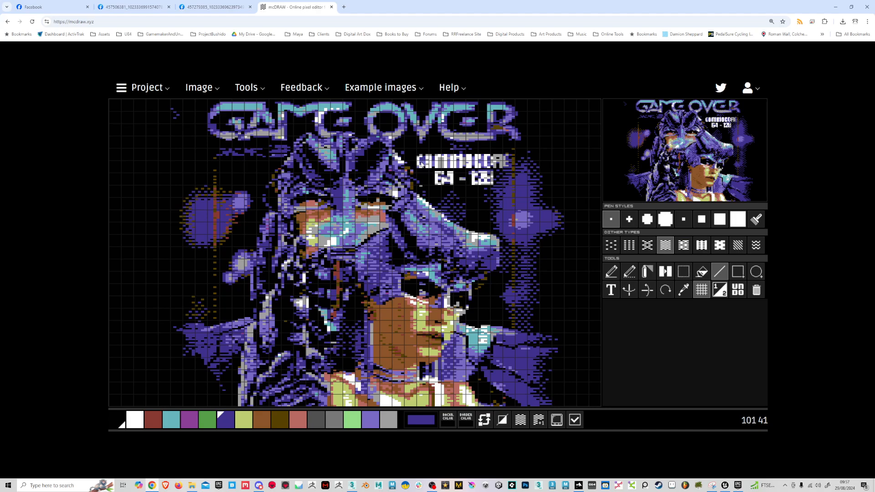
left_click(372, 426)
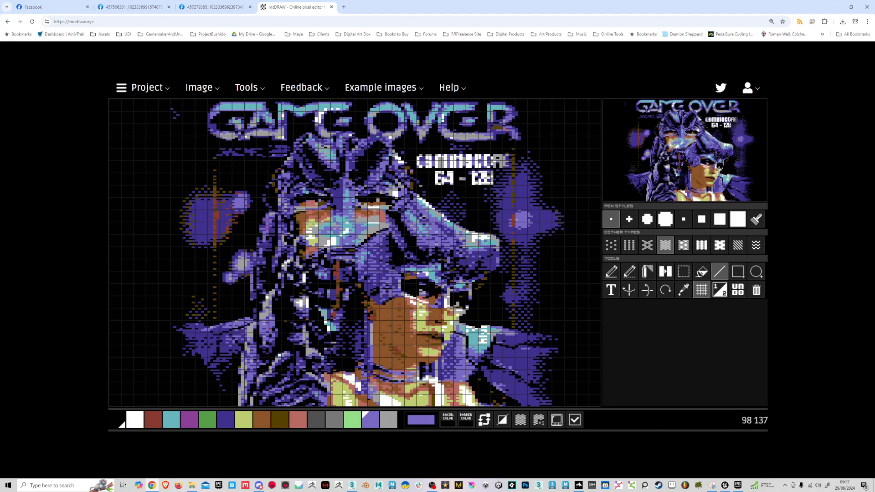
left_click(136, 425)
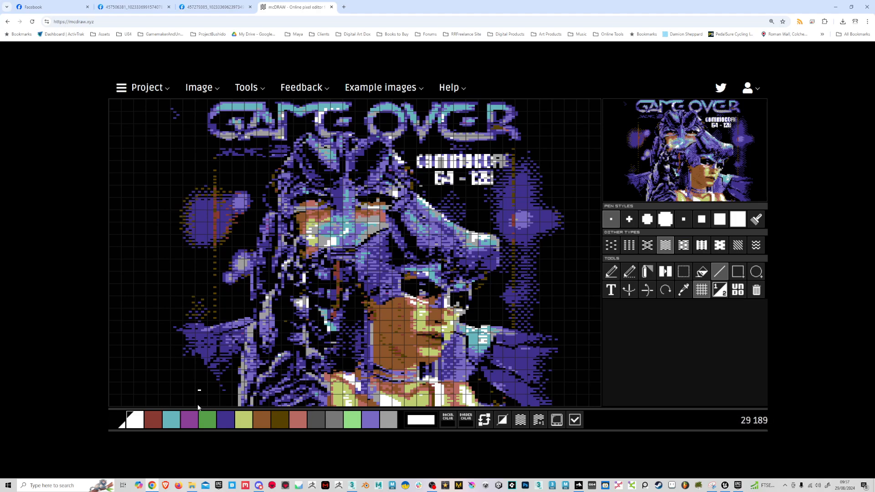
Step: Erase the COMMODORE 64-128 text by painting over it in black with the largest pen
left_click(117, 418)
left_click(737, 220)
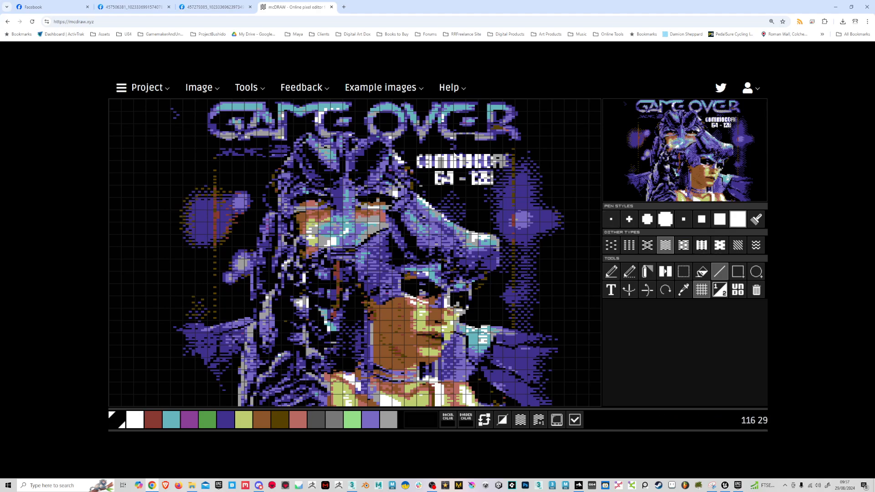
mouse_move(428, 165)
left_mouse_down()
mouse_move(444, 180)
mouse_move(458, 180)
mouse_move(452, 167)
mouse_move(471, 165)
mouse_move(475, 180)
mouse_move(492, 158)
left_mouse_up()
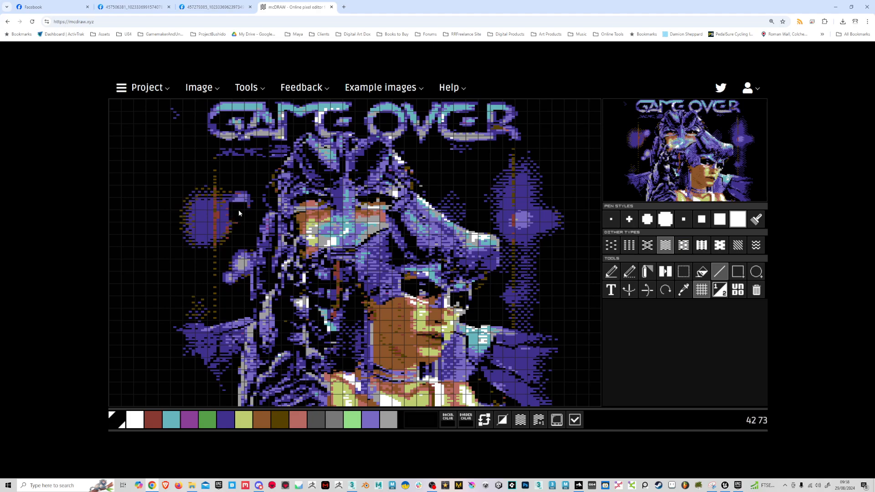
Step: Switch back to the smallest pen and verify the image's colour constraints
left_click(225, 421)
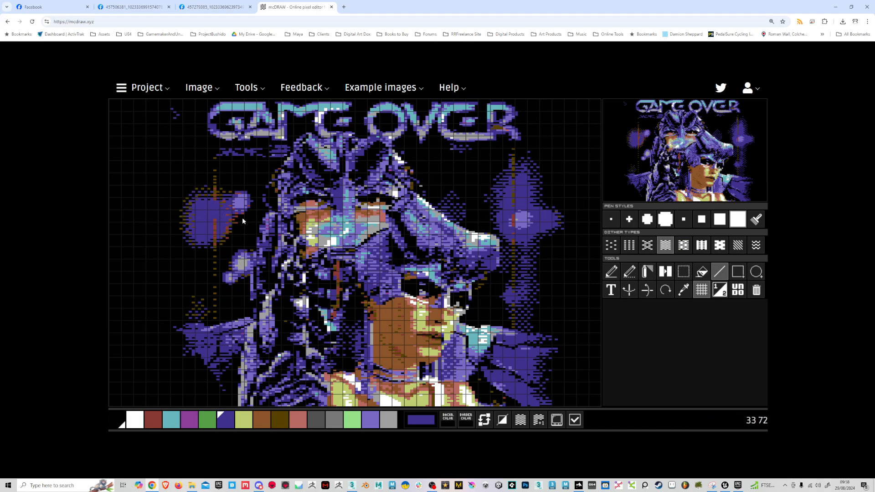
left_click(611, 219)
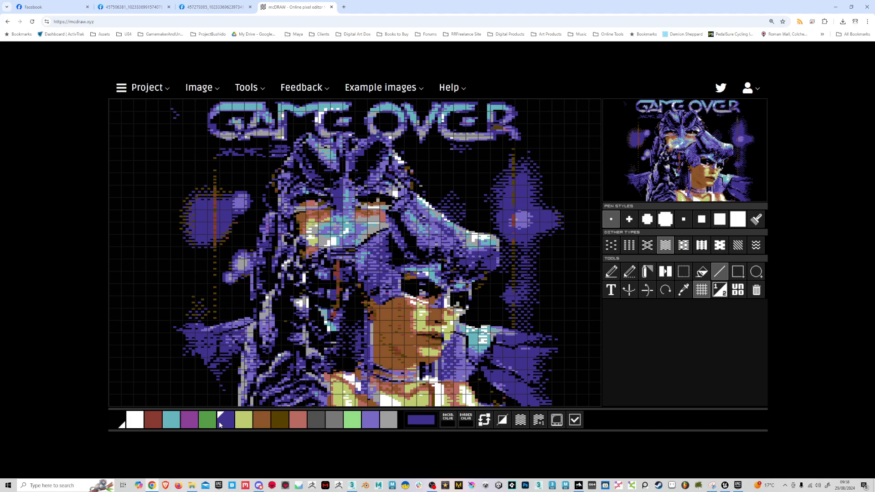
left_click(153, 420)
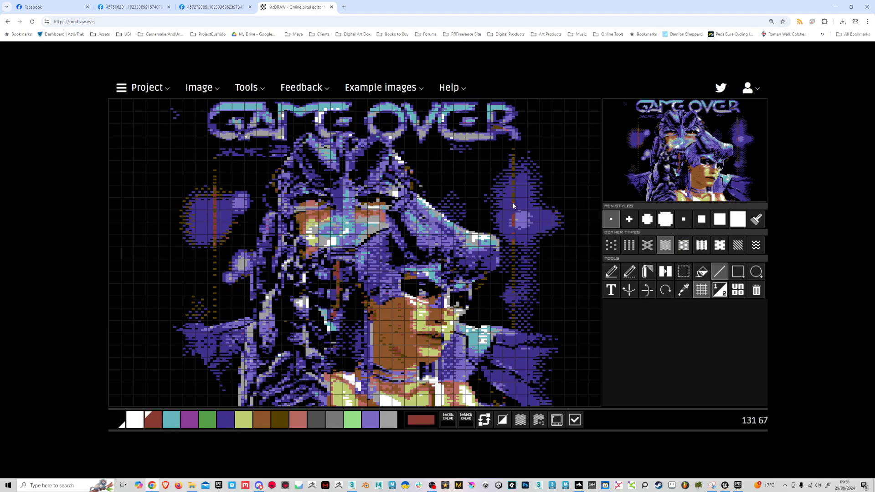
left_click(575, 420)
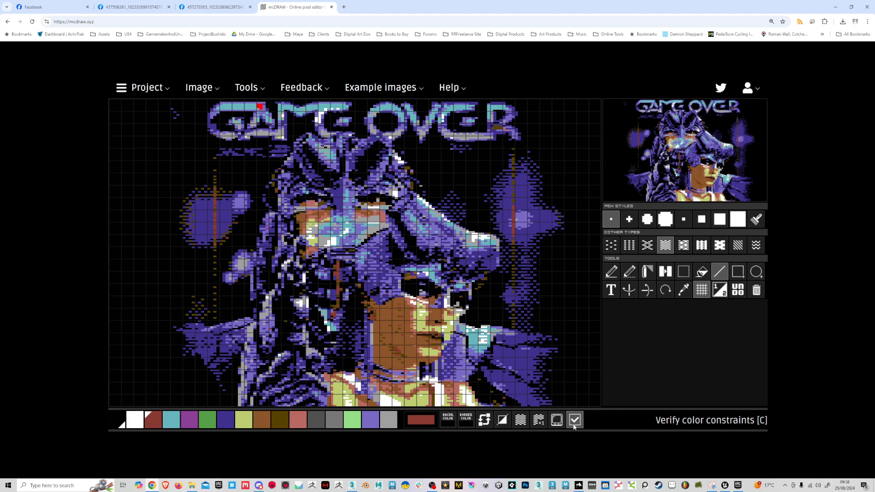
Step: Draw a short white line into the GAME OVER lettering
left_click(176, 423)
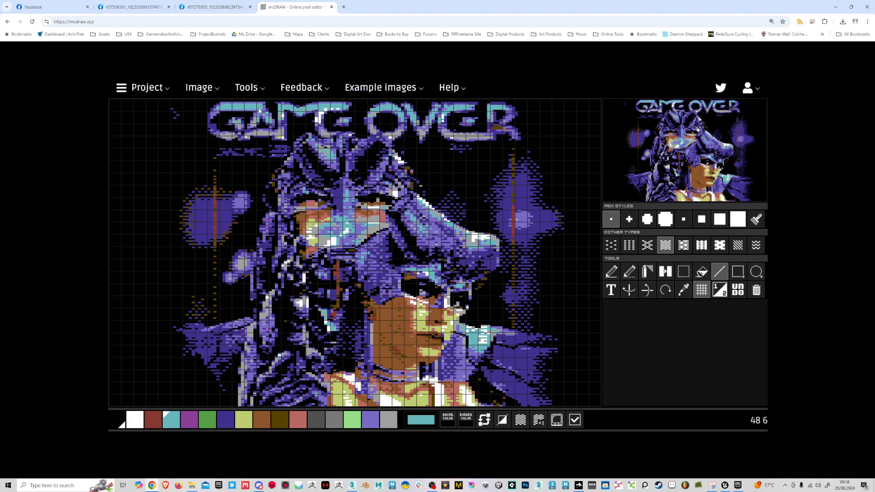
left_click(370, 418)
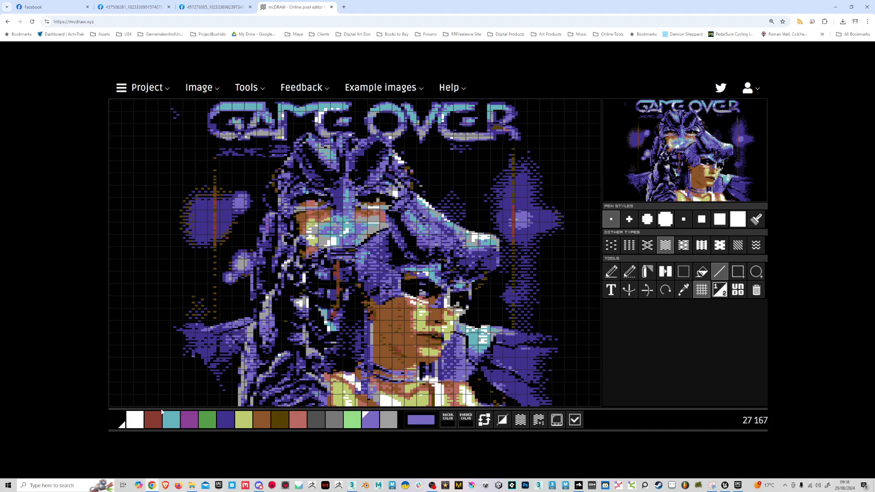
left_click(135, 418)
left_click_drag(251, 107, 262, 108)
Step: Select a dither pattern with the yellow-green colour and hide the canvas grid
left_click(354, 420)
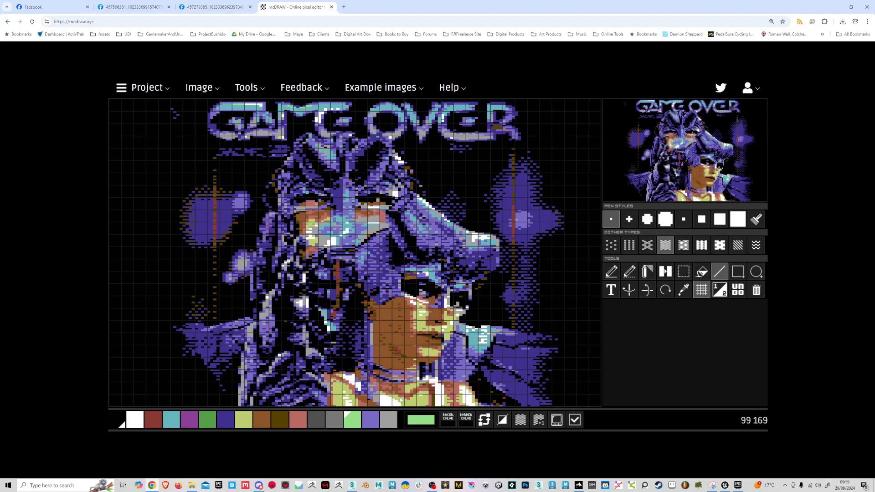
left_click(299, 419)
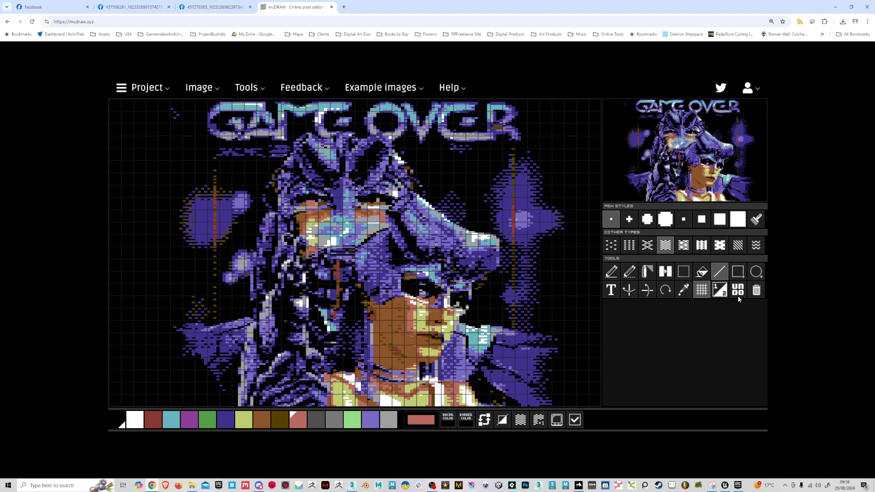
left_click(523, 420)
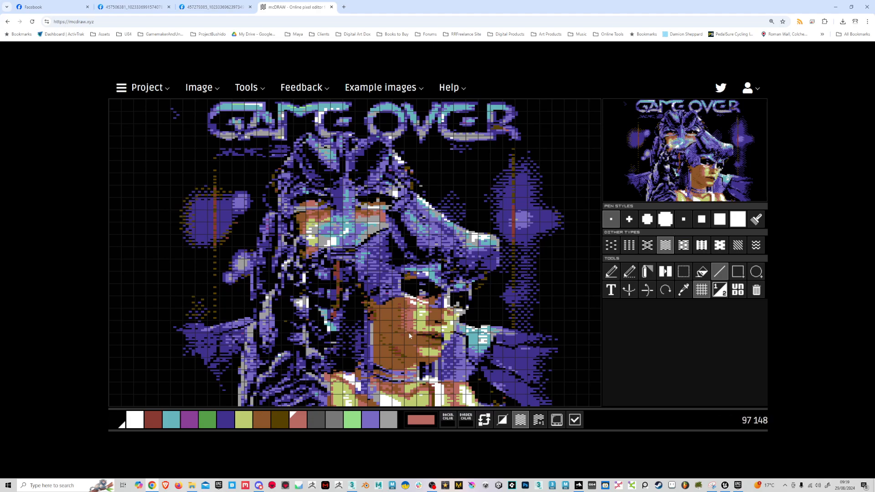
left_click(244, 421)
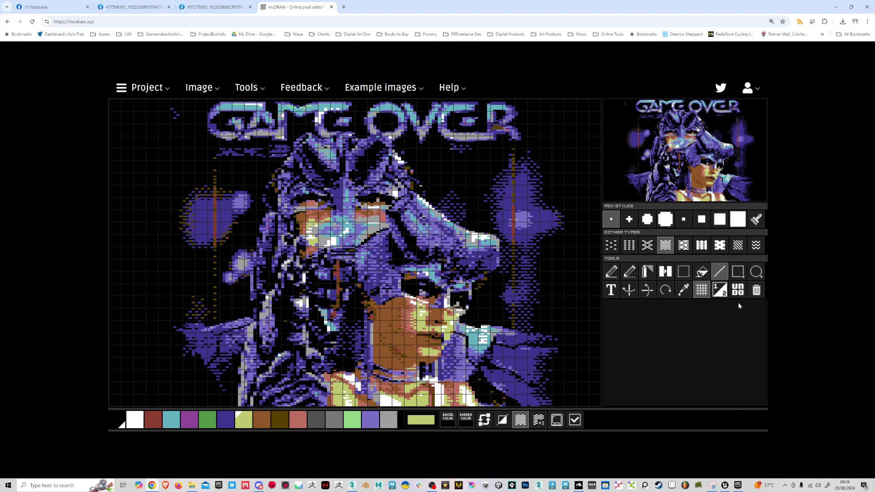
left_click(702, 290)
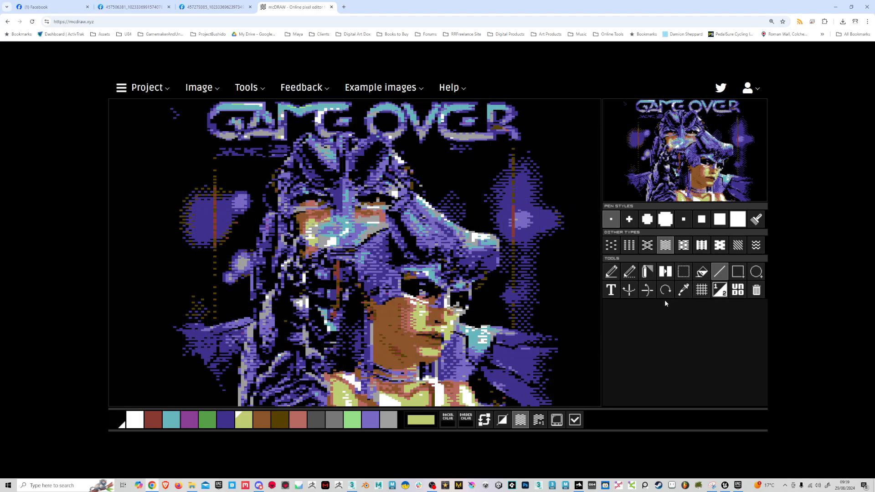
left_click(432, 485)
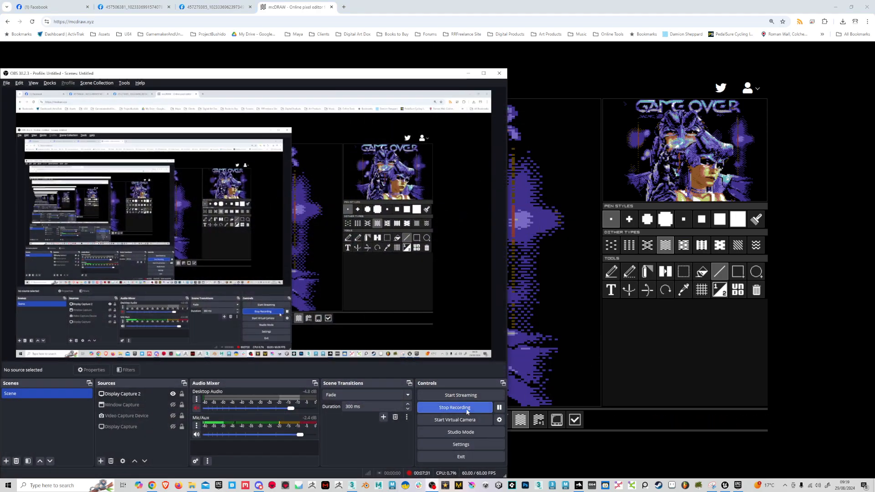